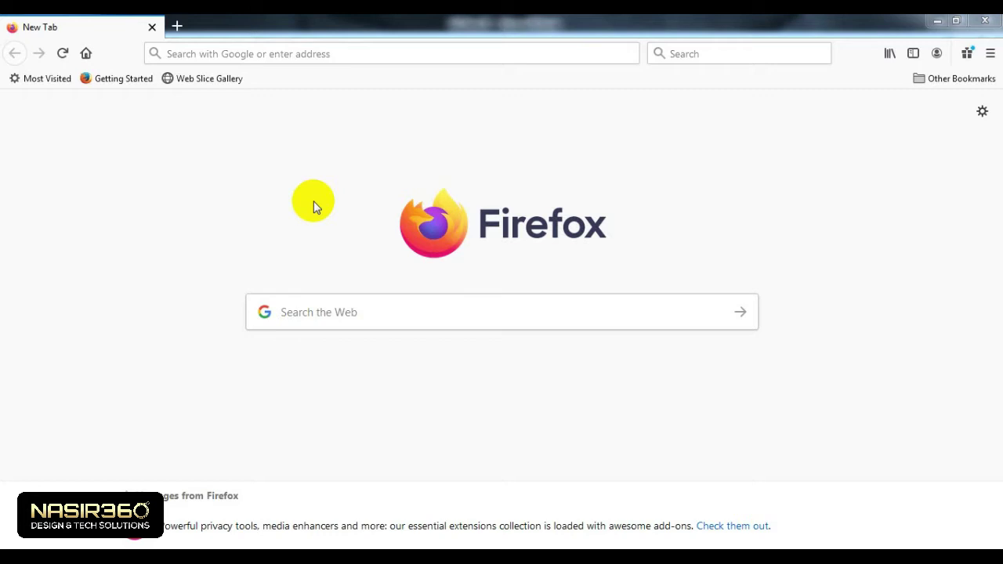
# Step: Place the cursor in the 'Search the Web' box on Firefox's new tab page
pyautogui.click(316, 321)
# Step: Search Google for 'flickr', skim the results, and follow the Flickr Explore link
pyautogui.write('flick')
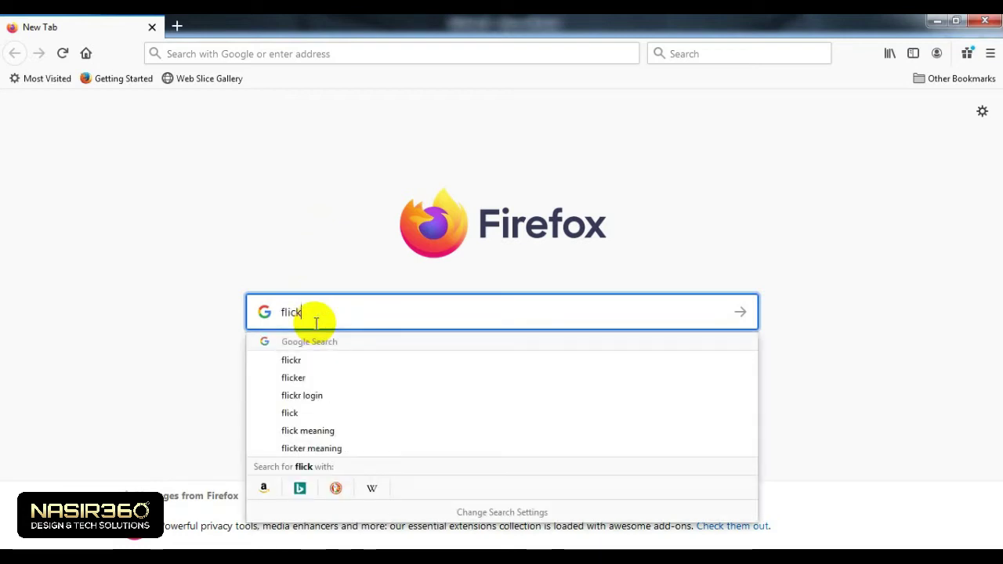
pyautogui.write('r')
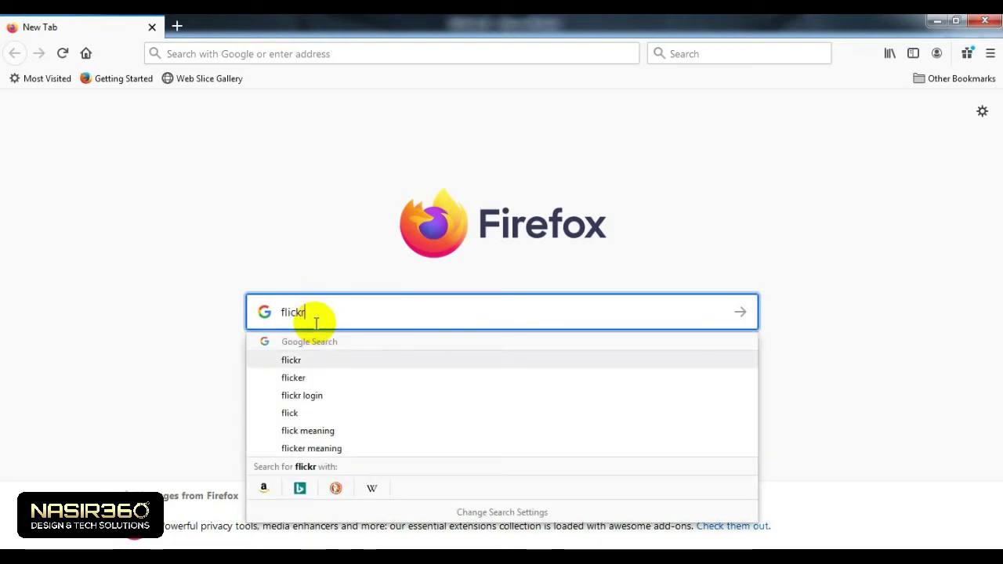
pyautogui.press('Return')
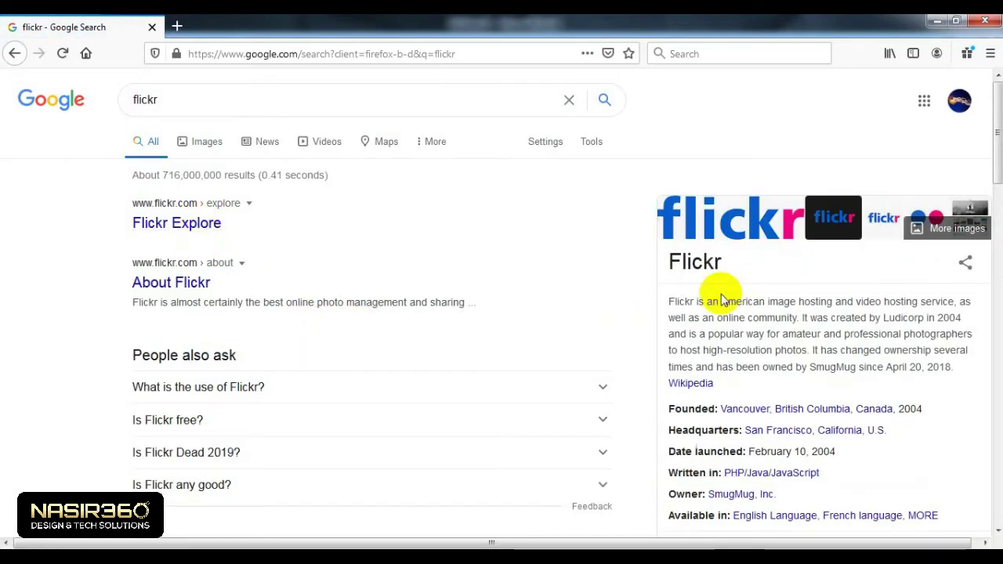
pyautogui.scroll(-12, 444, 303)
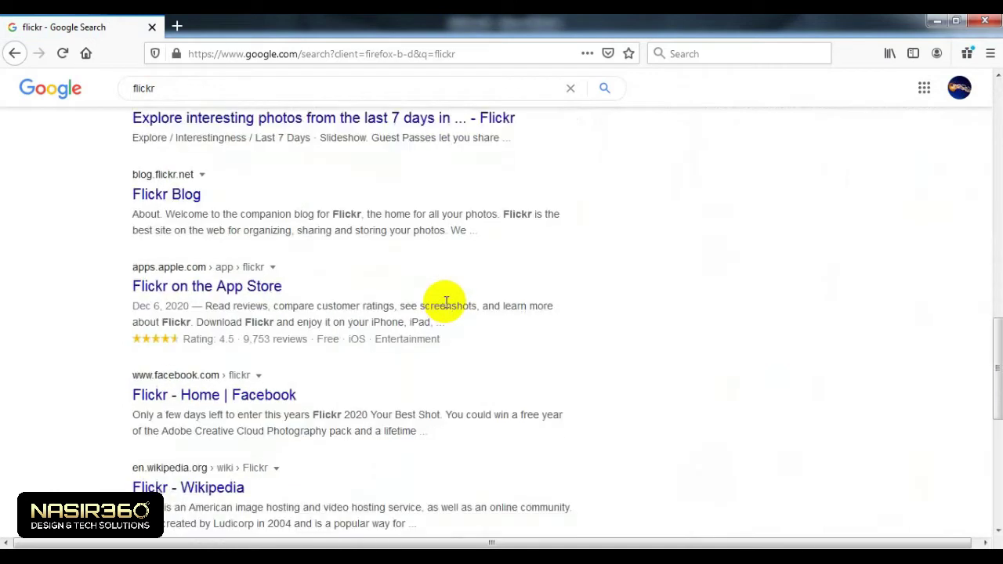
pyautogui.scroll(-7, 445, 303)
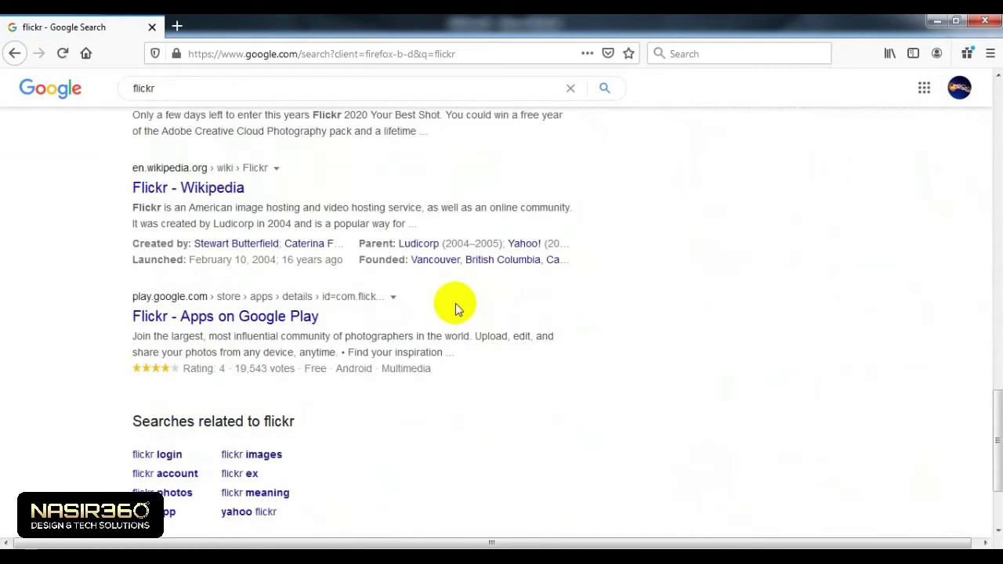
pyautogui.scroll(20, 455, 304)
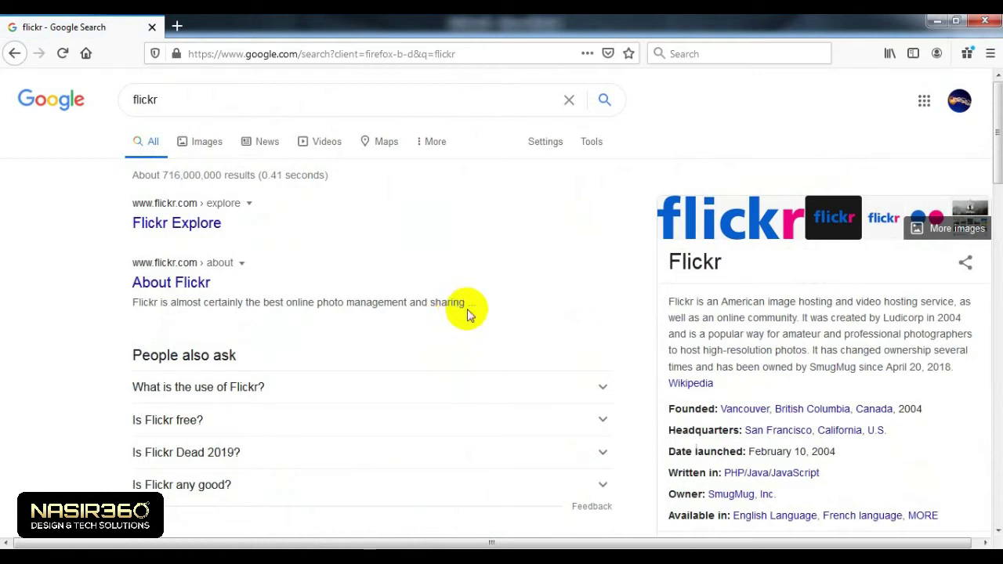
pyautogui.click(224, 226)
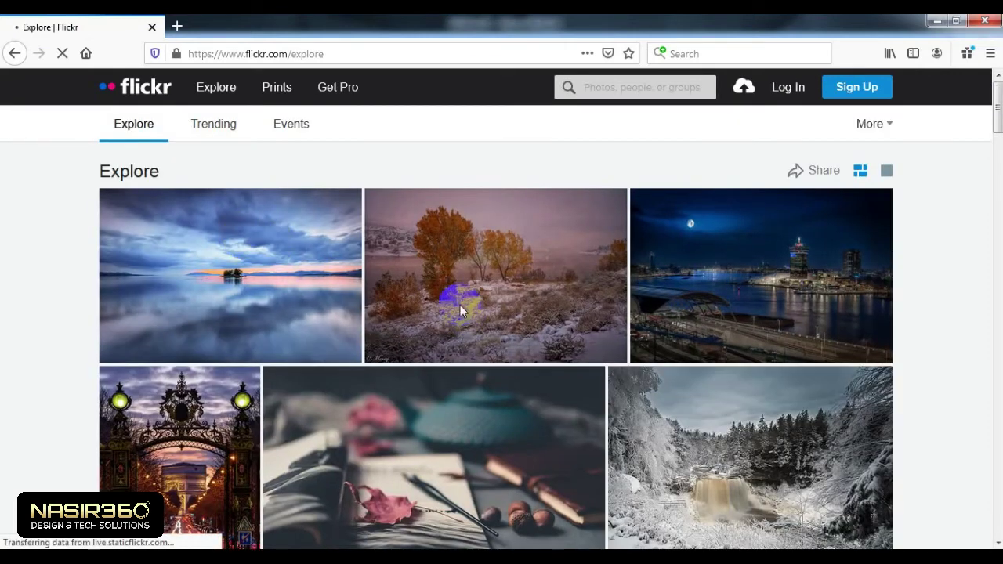
# Step: Scroll down through the Flickr Explore photo grid as it loads
pyautogui.scroll(-4, 461, 307)
pyautogui.scroll(-6, 460, 312)
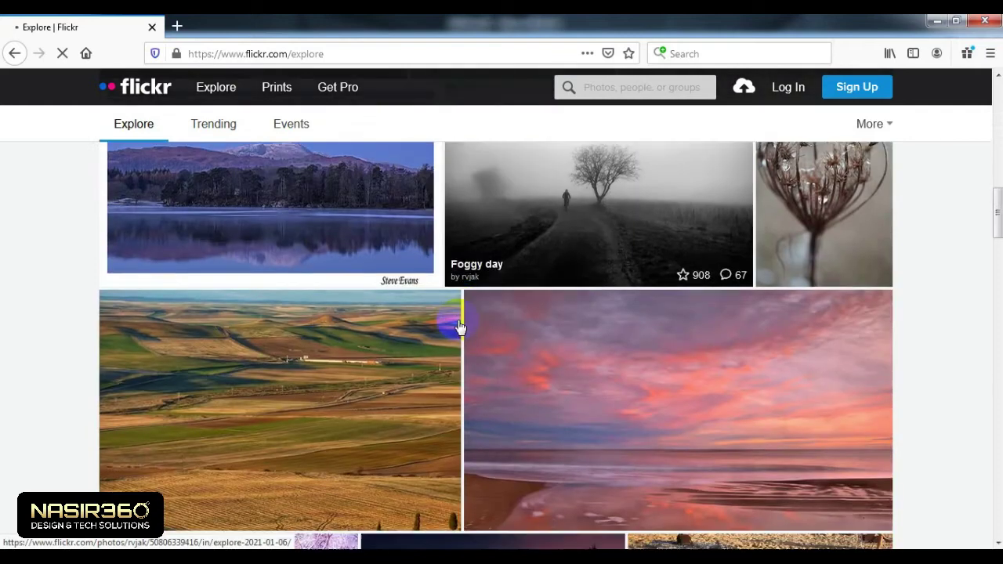
pyautogui.scroll(-4, 461, 328)
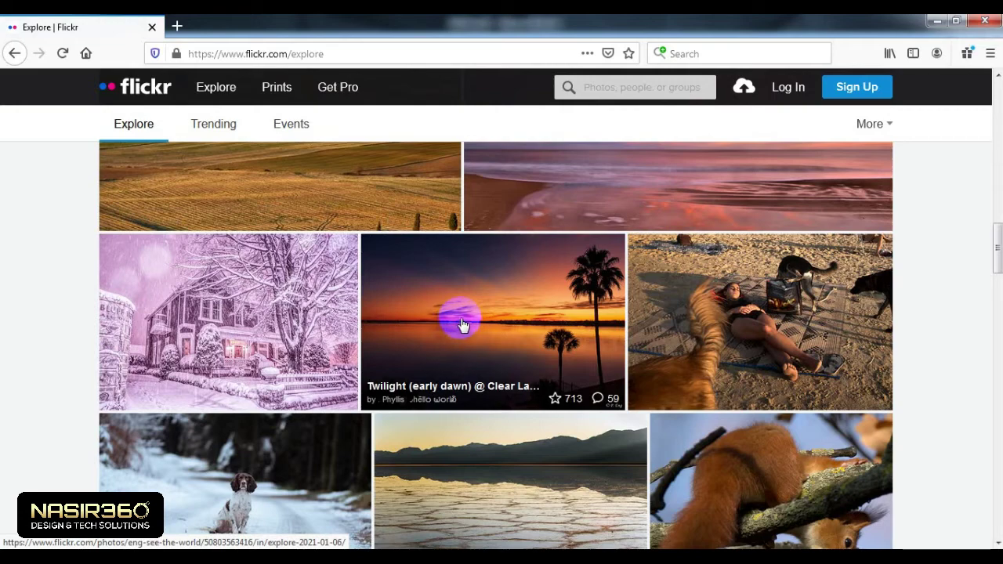
pyautogui.scroll(-15, 460, 327)
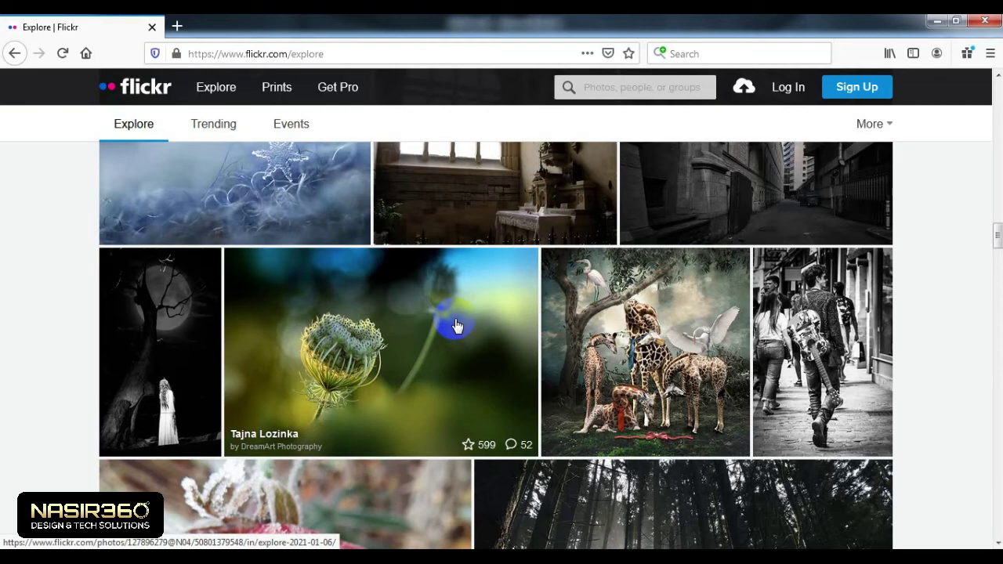
# Step: Return to the top of Explore and open Flickr's Sign Up page
pyautogui.scroll(15, 458, 326)
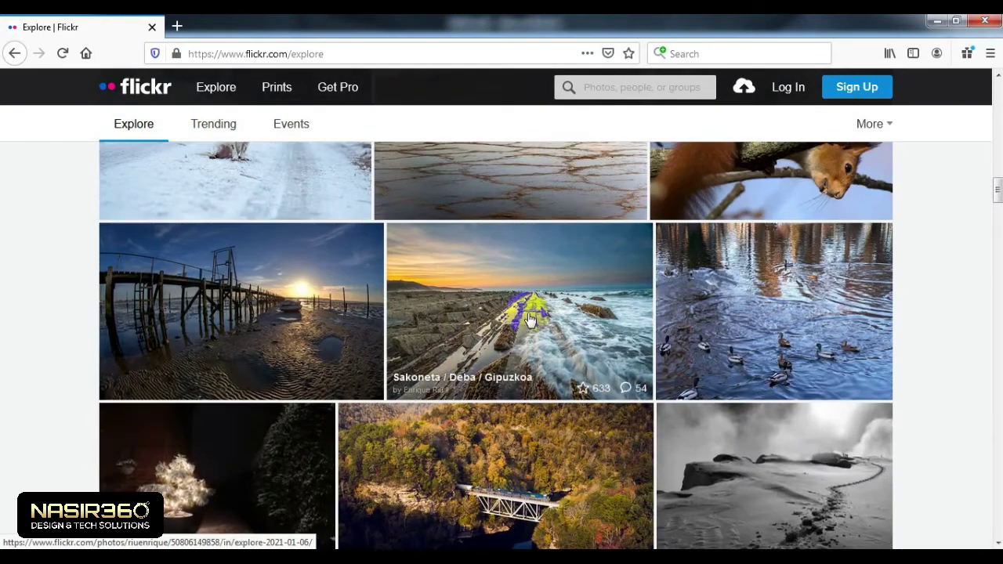
pyautogui.scroll(4, 530, 318)
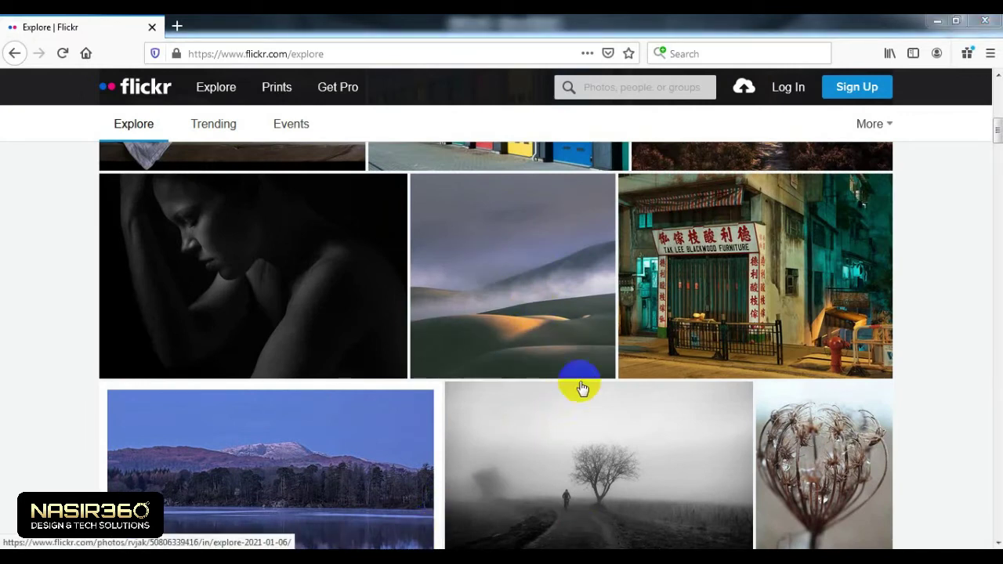
pyautogui.scroll(10, 541, 227)
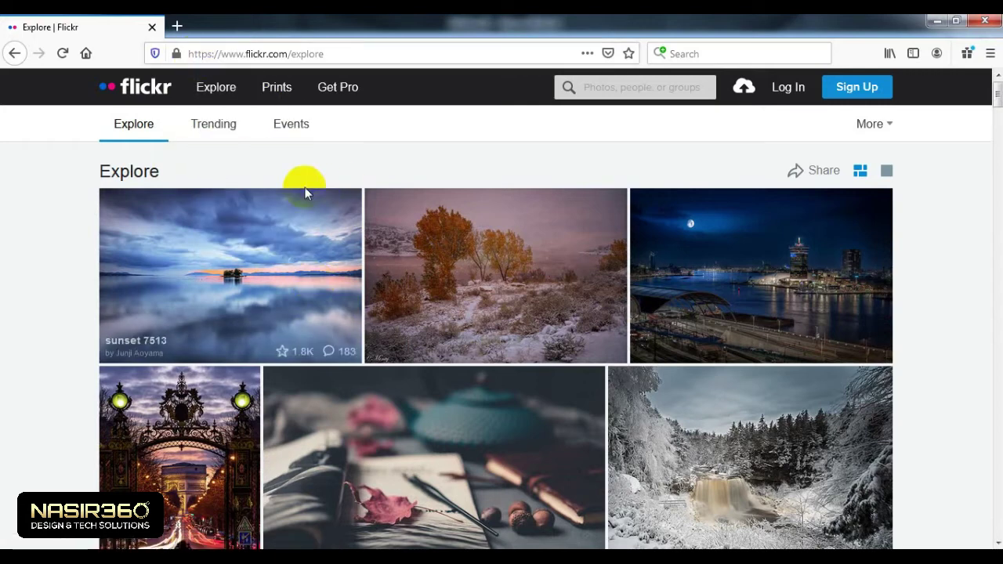
pyautogui.scroll(-3, 470, 326)
pyautogui.scroll(-6, 470, 326)
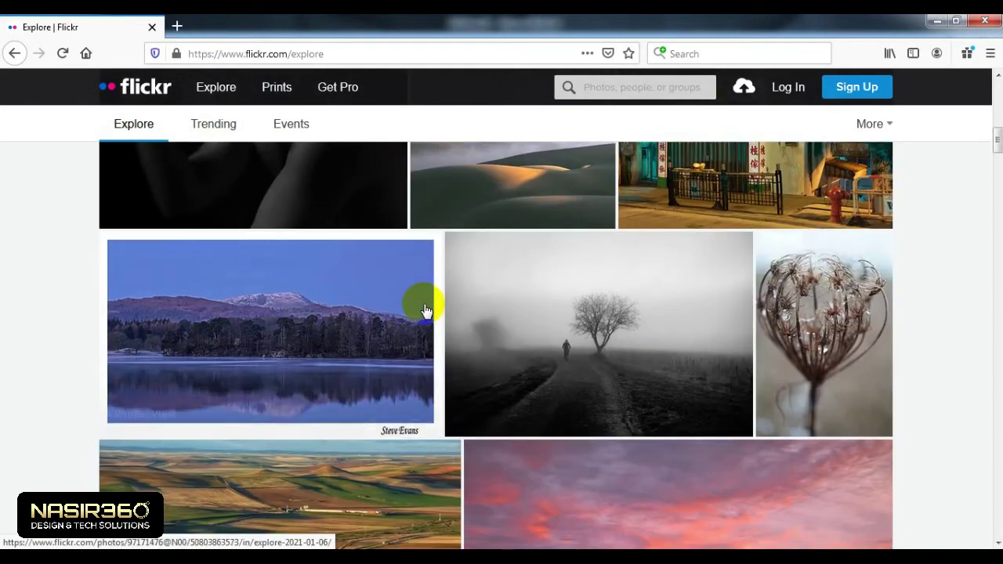
pyautogui.scroll(-5, 575, 339)
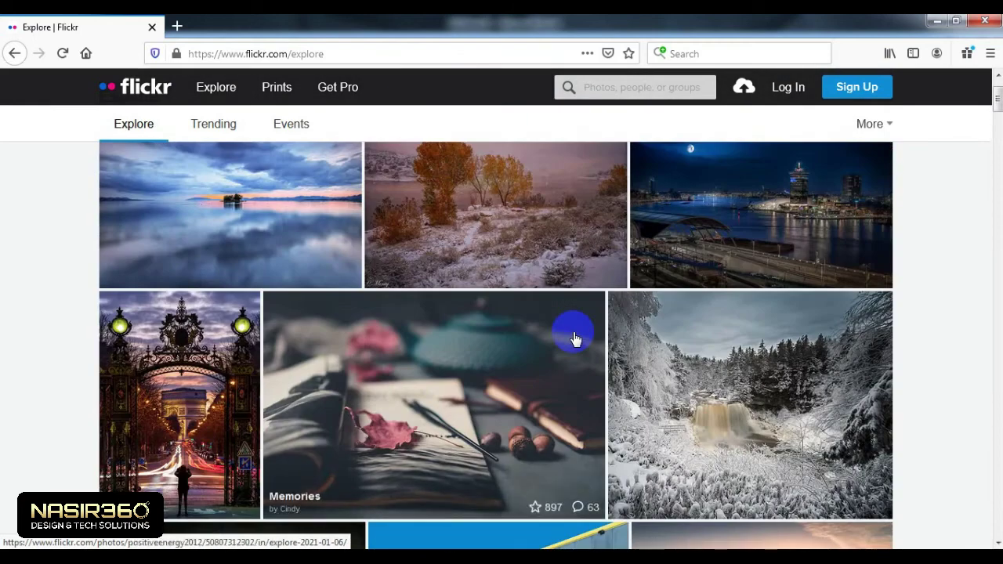
pyautogui.scroll(2, 574, 339)
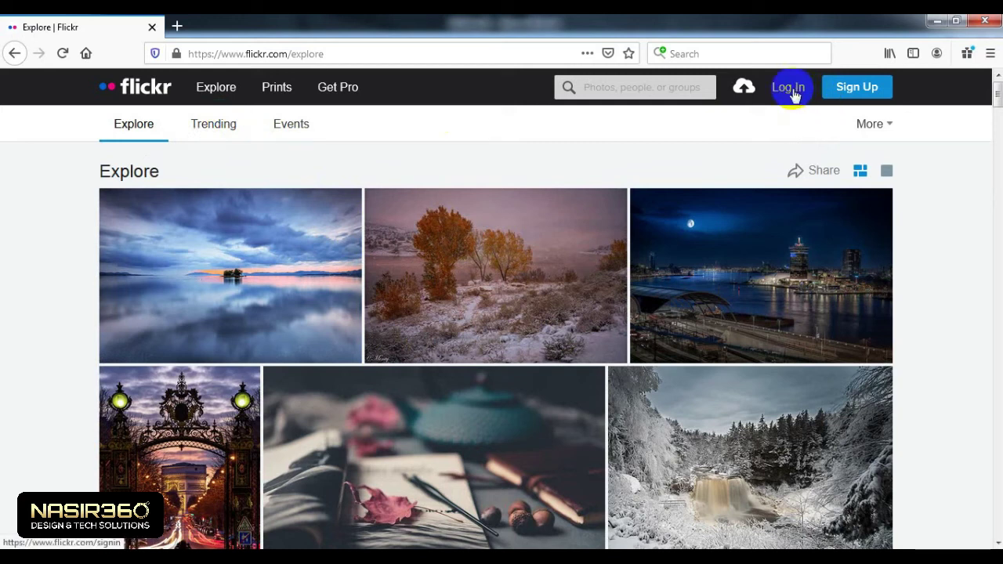
pyautogui.click(865, 93)
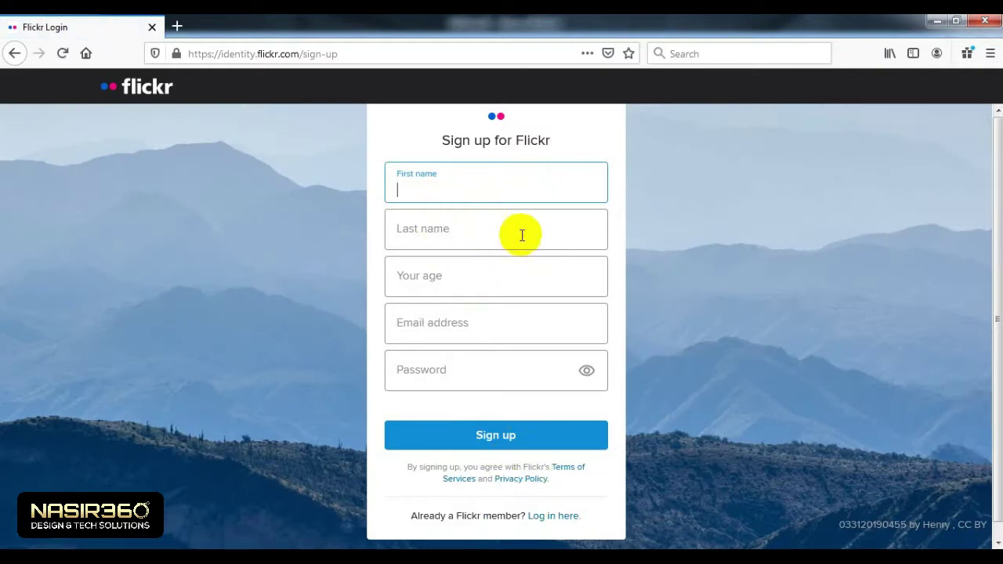
# Step: Fill in the first name, last name and age 24 on the sign-up form
pyautogui.click(439, 233)
pyautogui.click(428, 277)
pyautogui.click(432, 328)
pyautogui.click(431, 366)
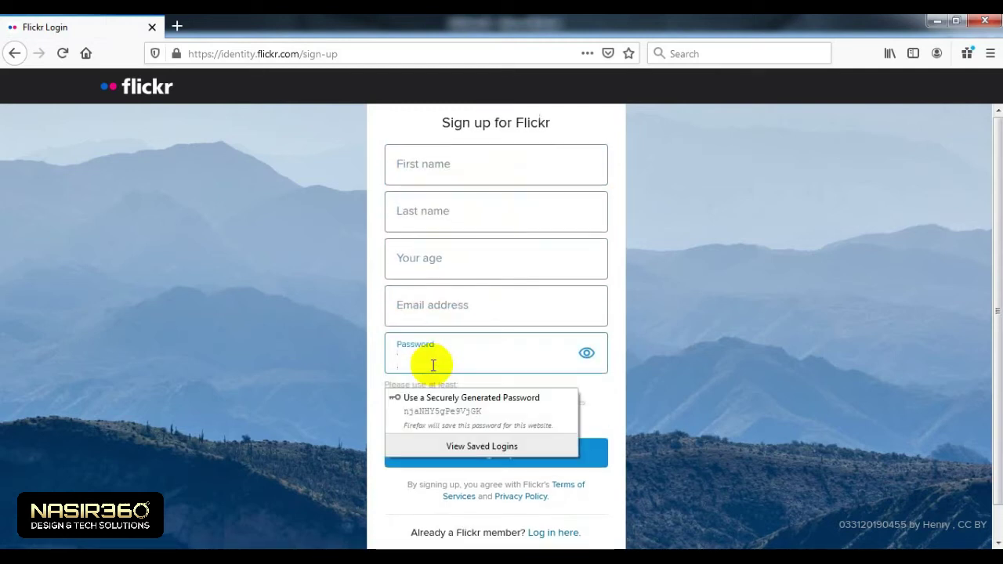
pyautogui.click(429, 323)
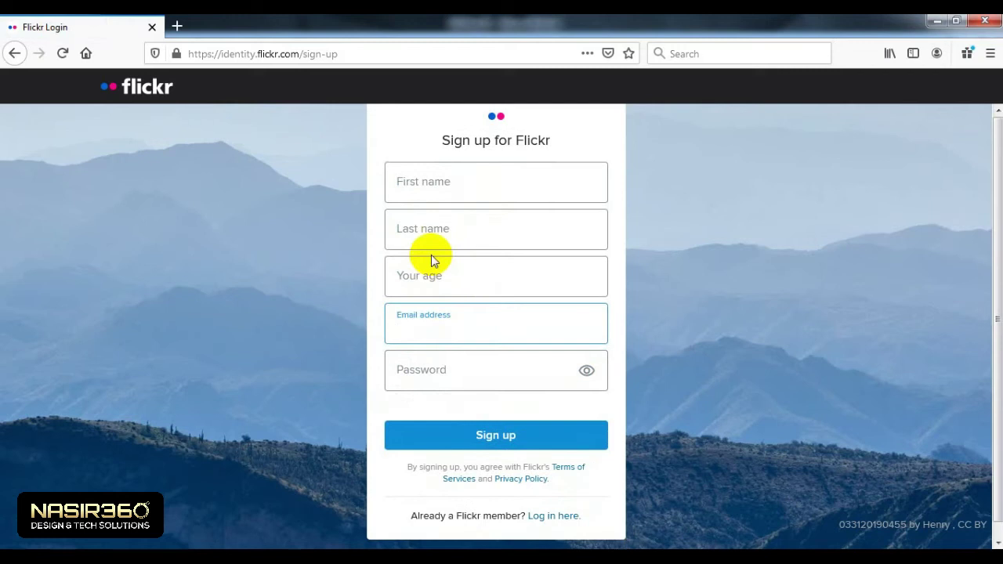
pyautogui.click(431, 184)
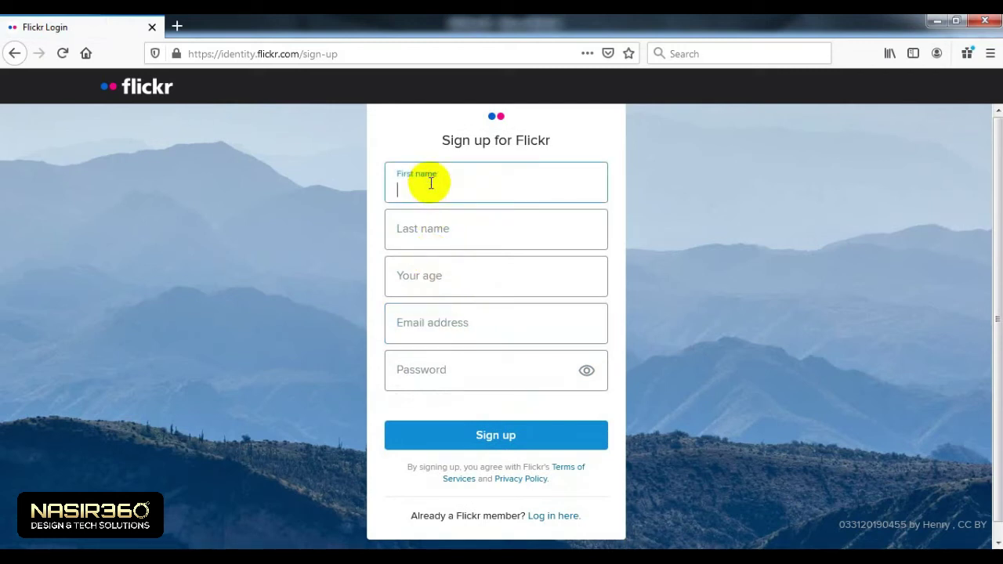
pyautogui.press('Tab')
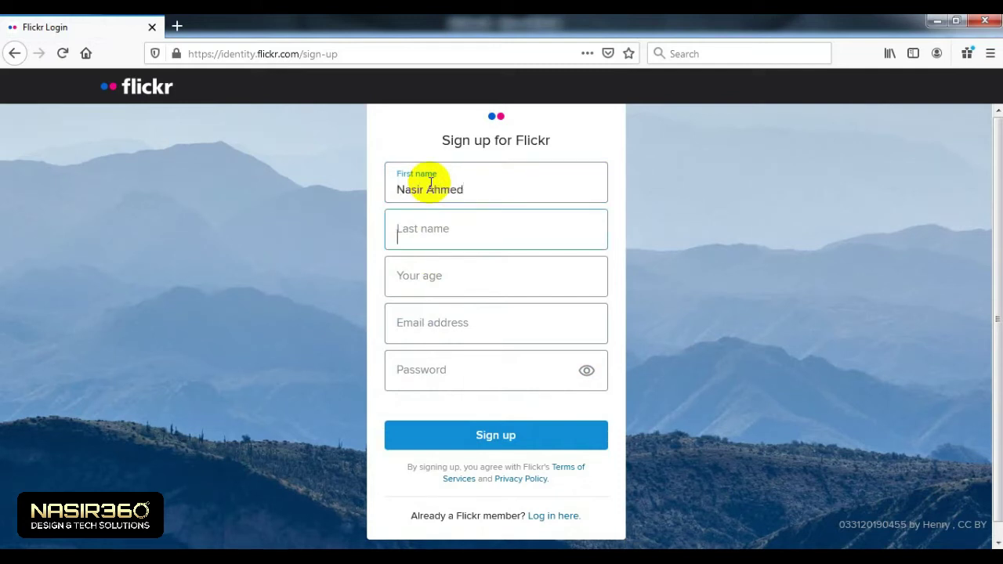
pyautogui.press('Tab')
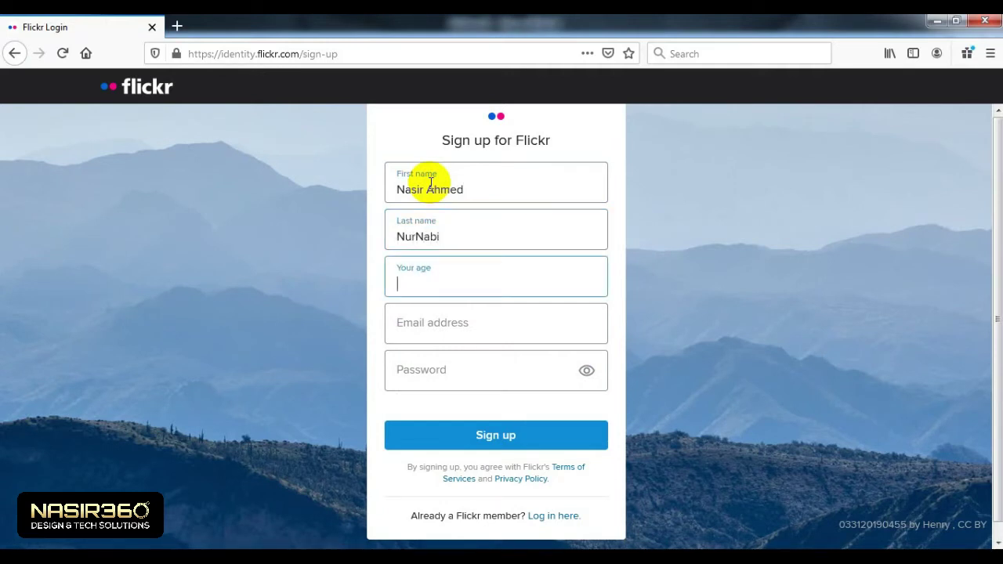
pyautogui.write('24')
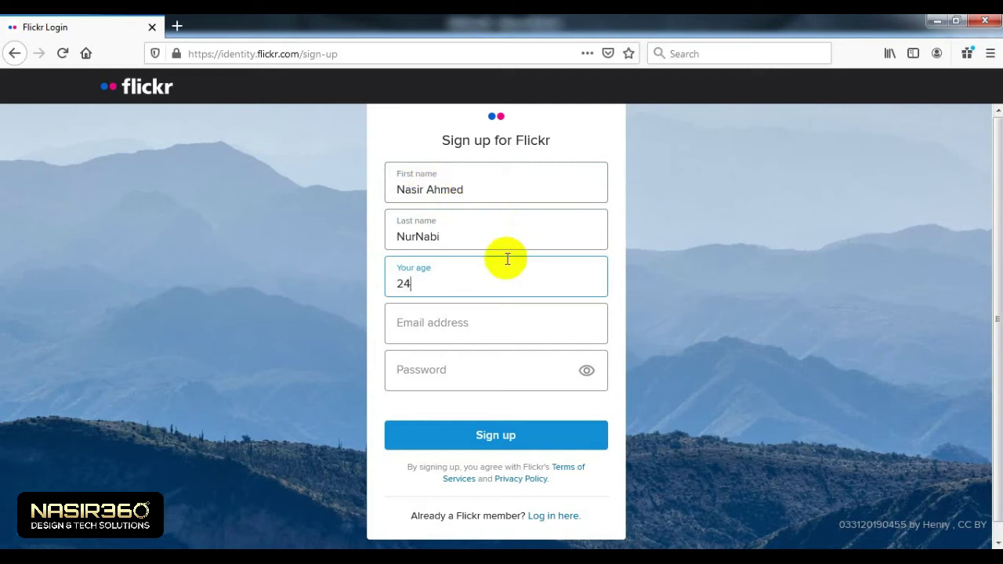
# Step: Enter the Gmail e-mail address and a password, then submit the sign-up form
pyautogui.click(428, 331)
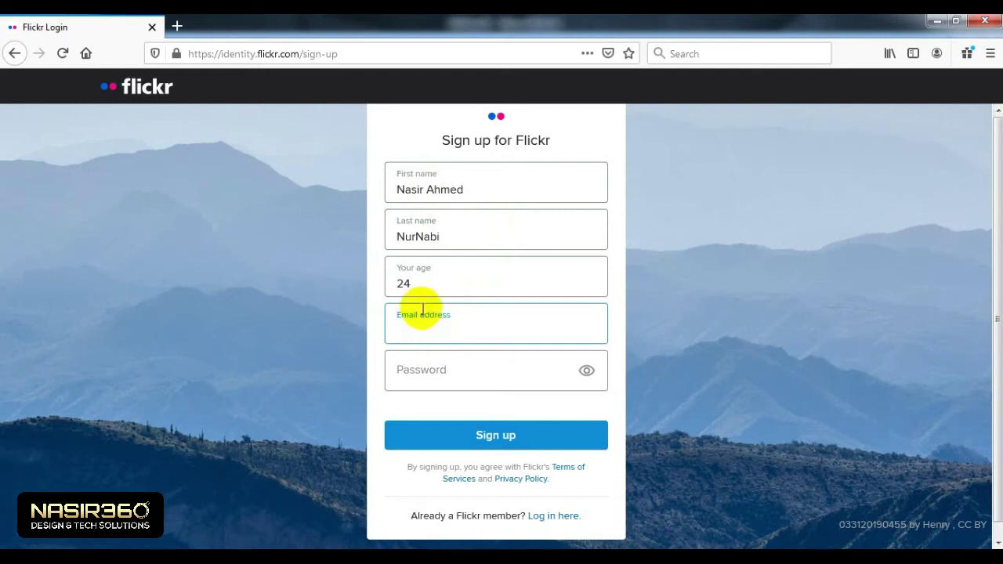
pyautogui.doubleClick(419, 286)
pyautogui.click(418, 315)
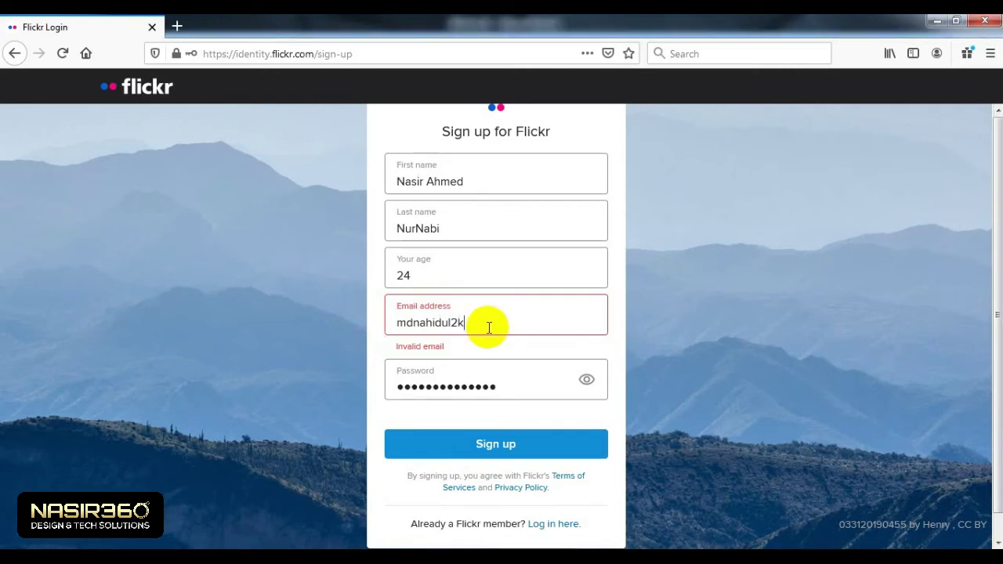
pyautogui.write('@gmail.com')
pyautogui.click(526, 380)
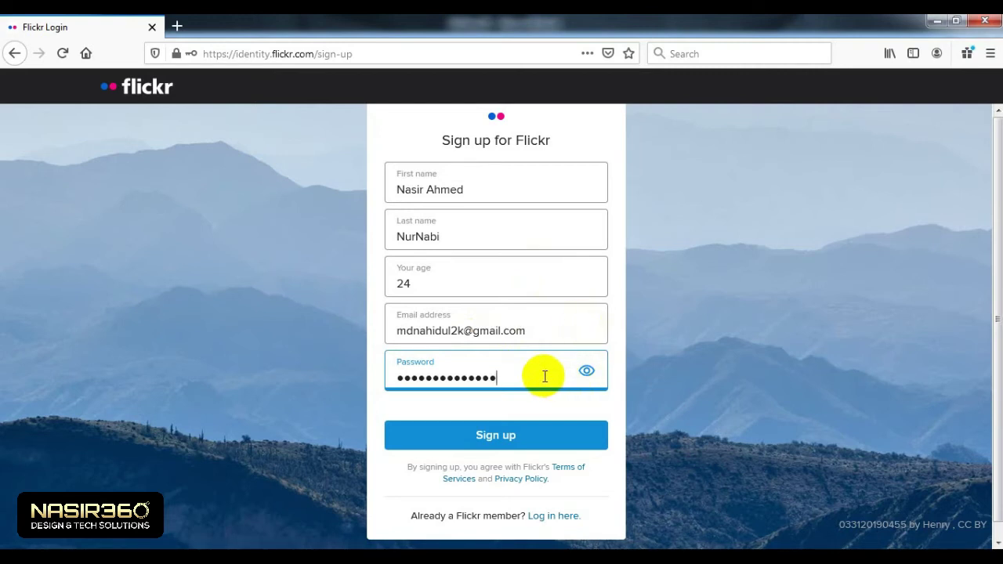
pyautogui.scroll(-1, 551, 376)
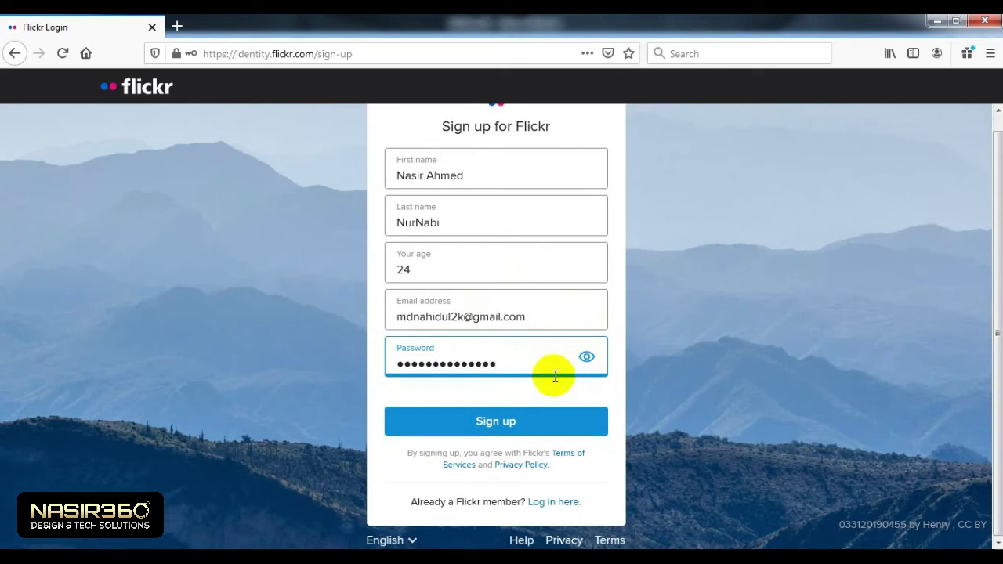
pyautogui.click(511, 425)
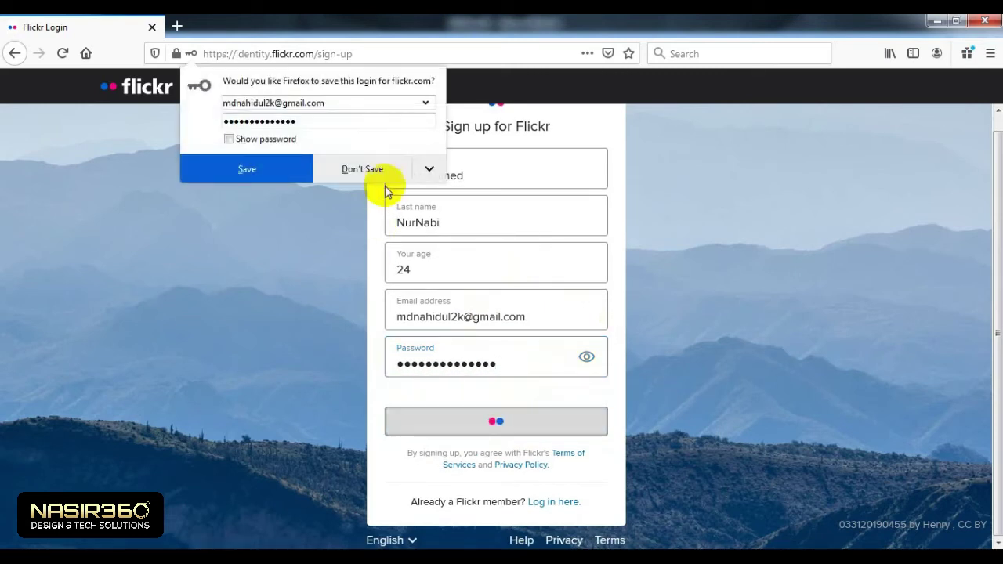
# Step: Decline saving the login, copy the verification e-mail address, and open a new tab
pyautogui.click(373, 174)
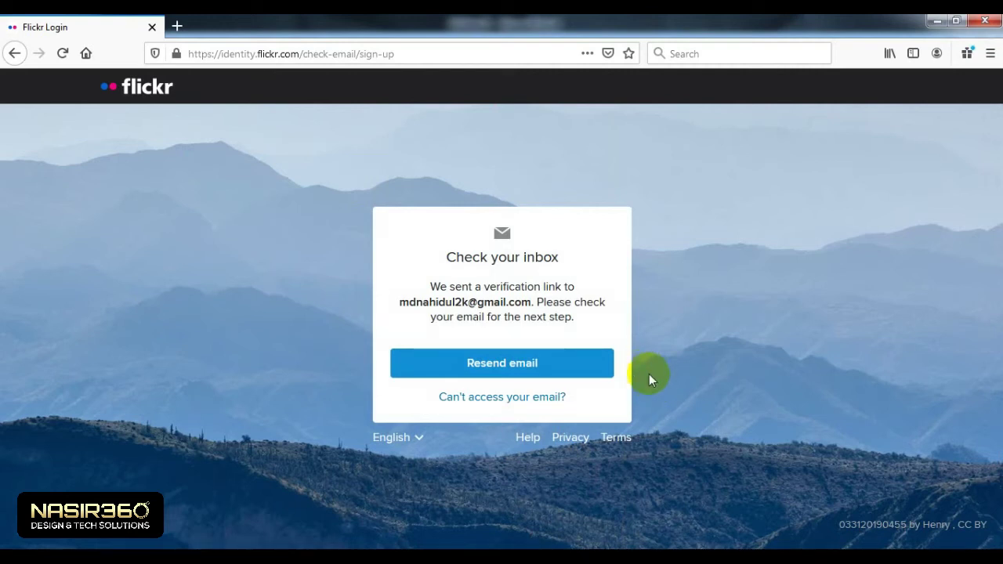
pyautogui.moveTo(533, 302); pyautogui.dragTo(402, 305)
pyautogui.hotkey('ctrl', 'c')
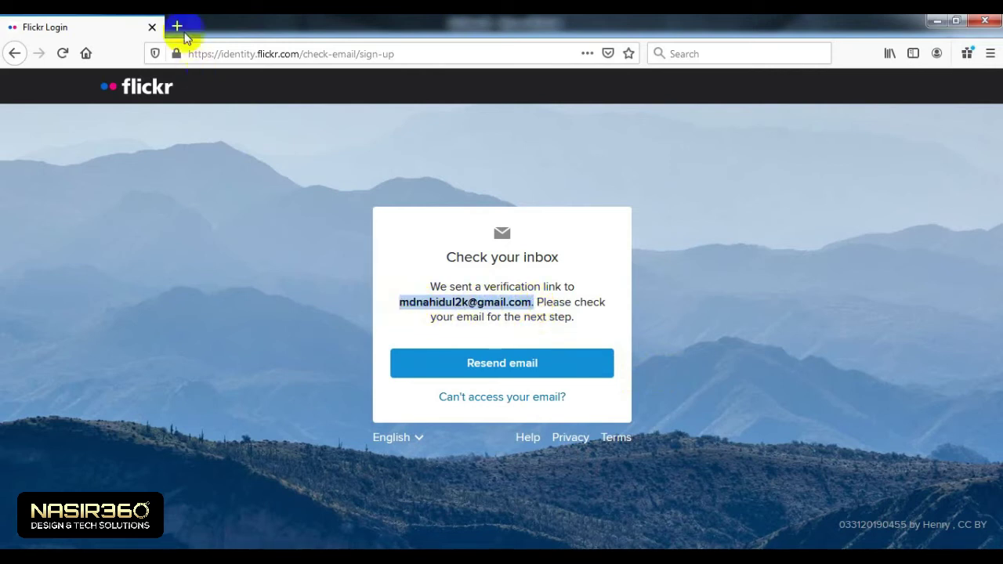
pyautogui.click(178, 28)
# Step: Paste the copied address to reach gmail.com and get the inbox loaded
pyautogui.hotkey('ctrl', 'v')
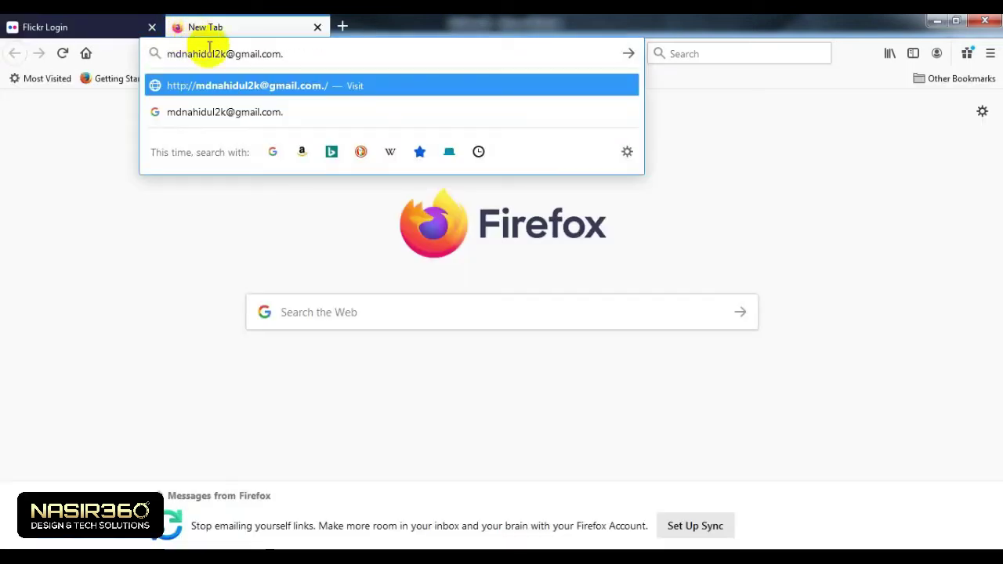
pyautogui.press('Return')
pyautogui.click(477, 175)
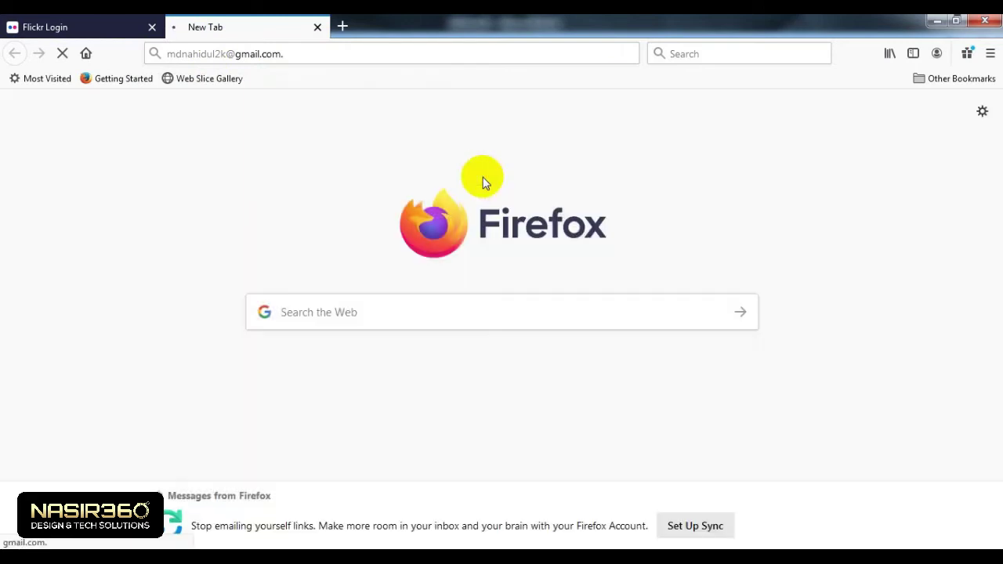
pyautogui.click(47, 26)
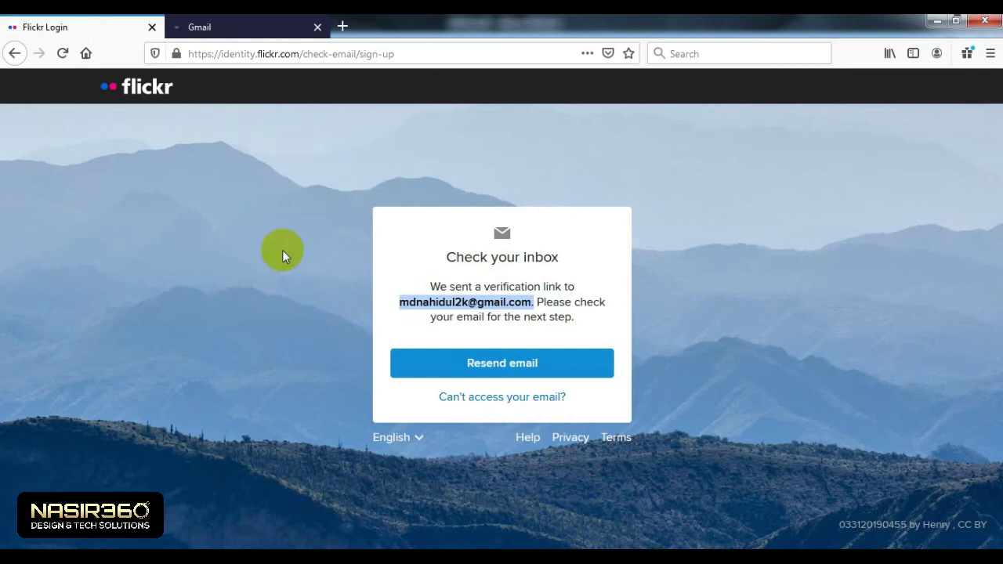
pyautogui.click(280, 25)
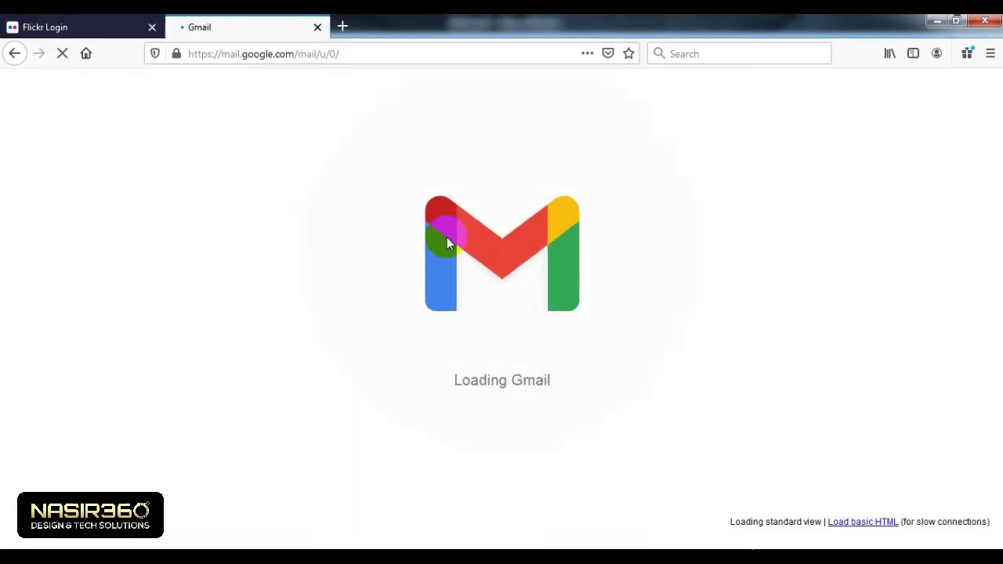
pyautogui.click(79, 23)
pyautogui.click(246, 20)
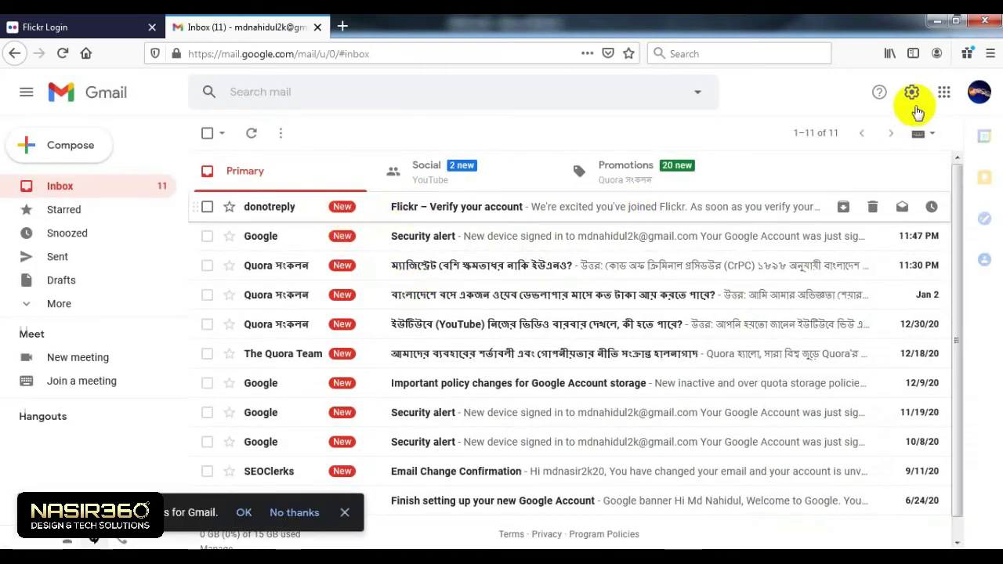
# Step: Open the 'Flickr – Verify your account' email and follow 'Confirm my Flickr account'
pyautogui.click(980, 94)
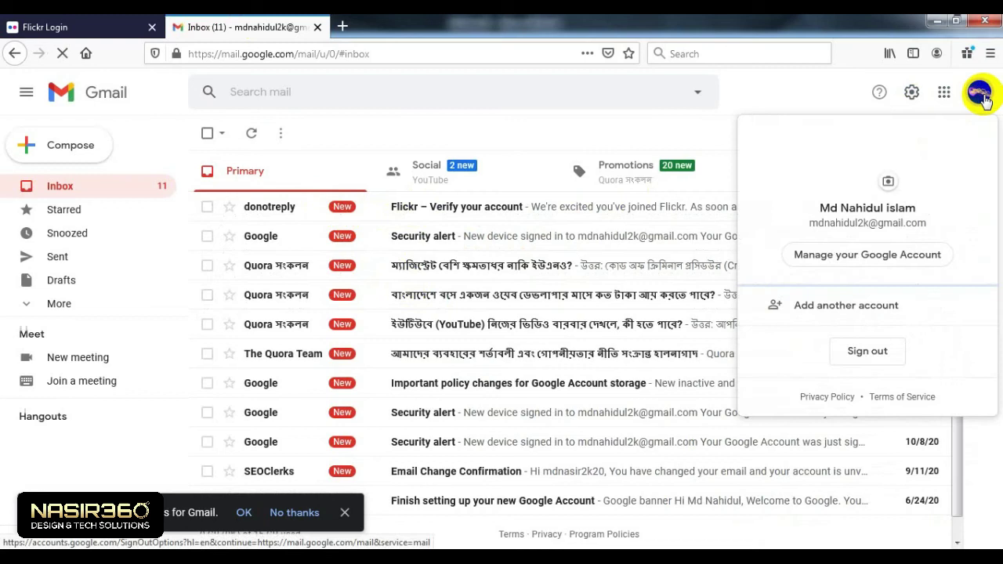
pyautogui.click(980, 94)
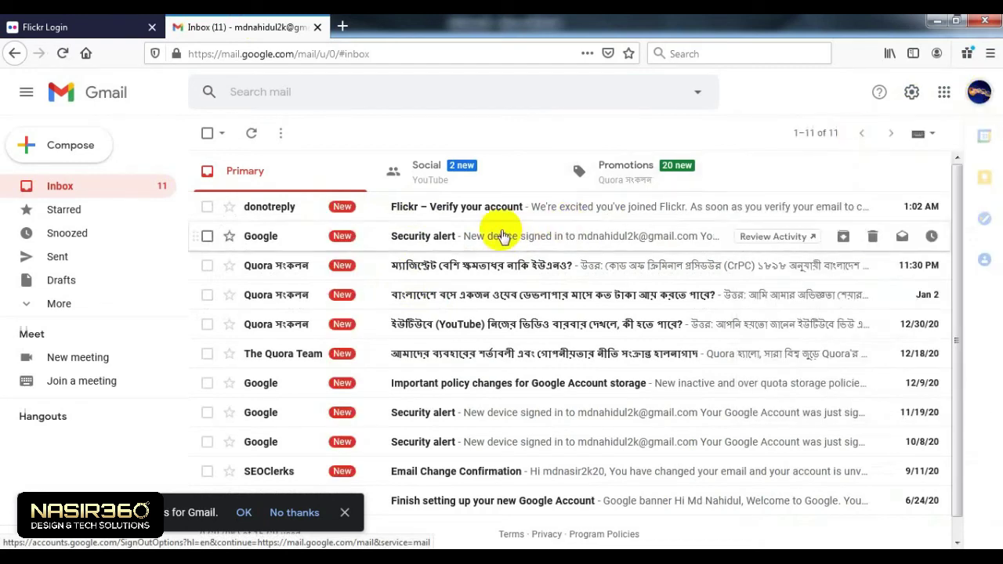
pyautogui.click(421, 207)
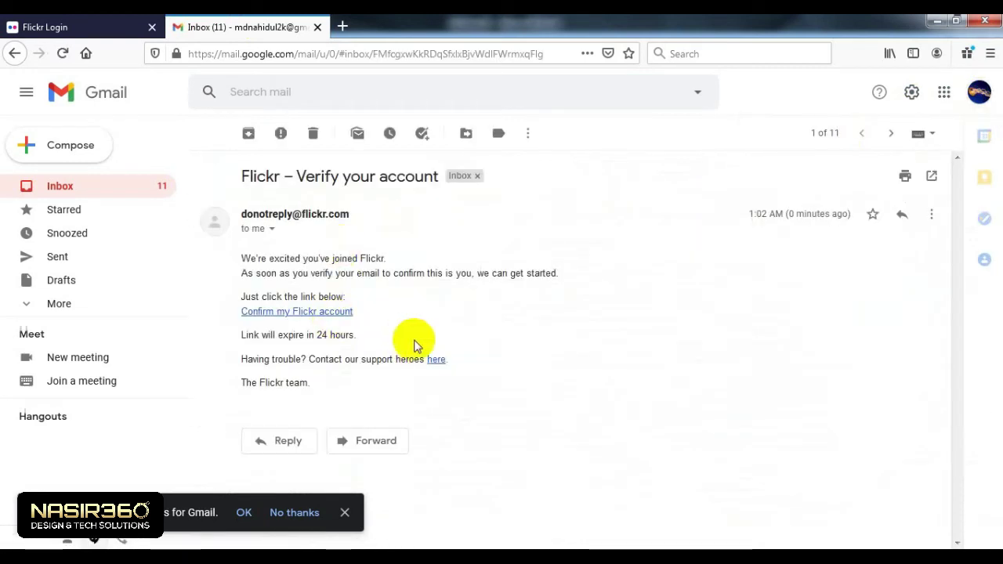
pyautogui.click(60, 20)
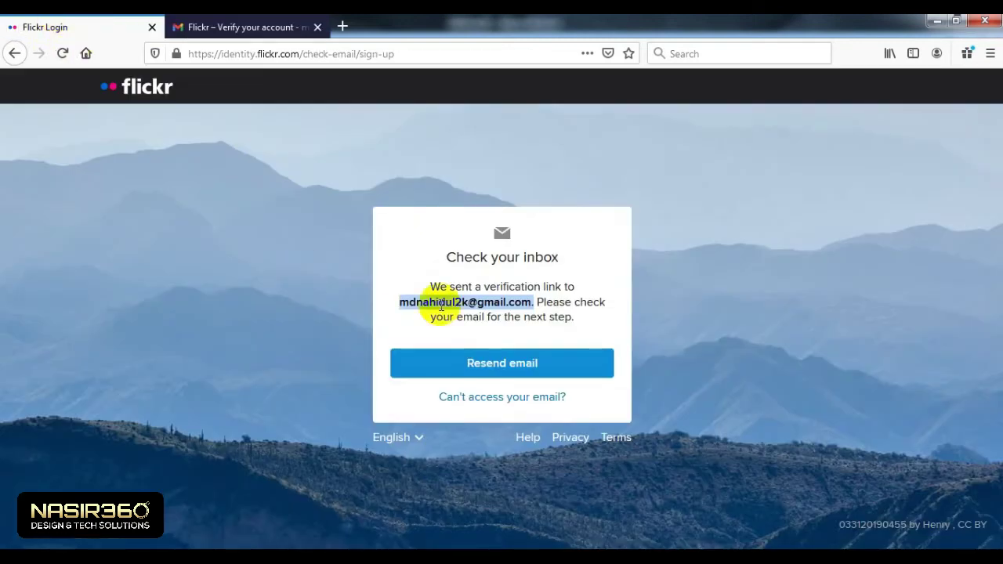
pyautogui.click(502, 308)
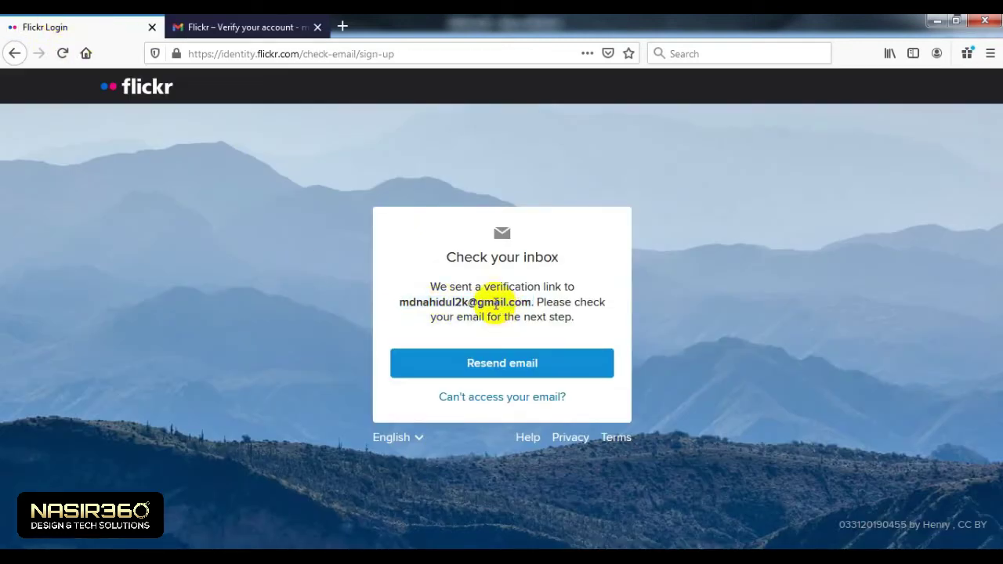
pyautogui.click(243, 27)
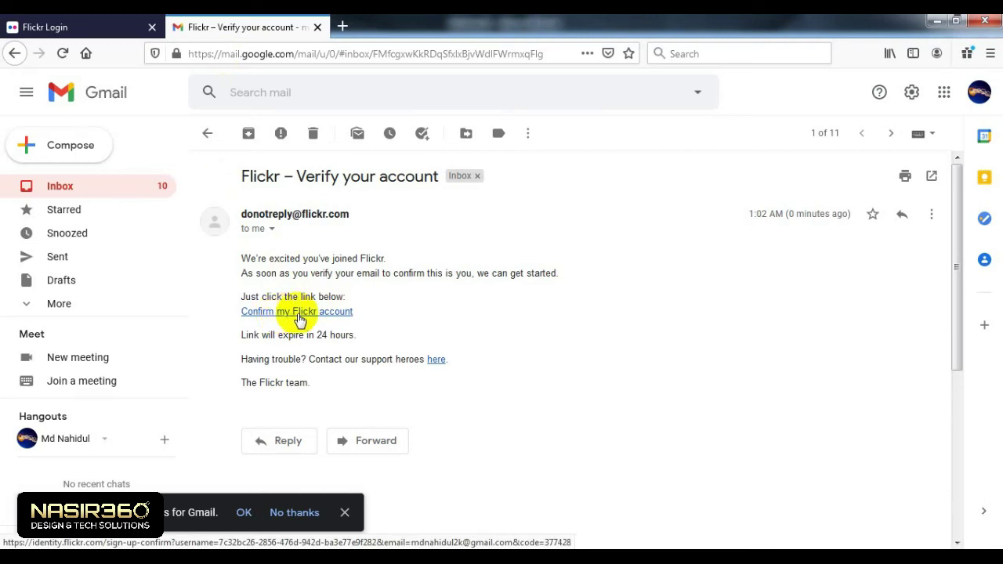
pyautogui.click(287, 313)
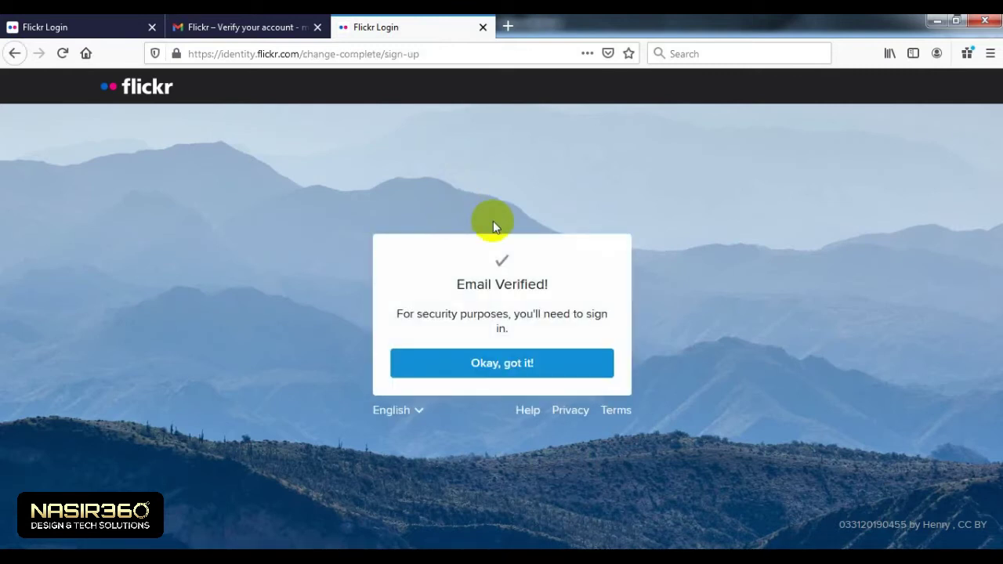
# Step: Acknowledge the Email Verified message and close the Gmail and old check-inbox tabs
pyautogui.click(494, 367)
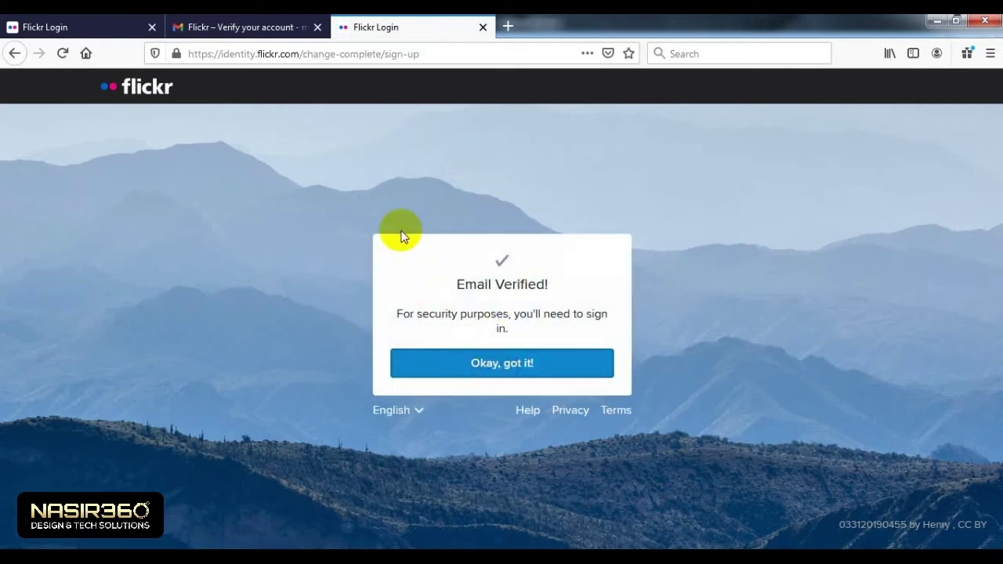
pyautogui.click(224, 27)
pyautogui.click(317, 27)
pyautogui.click(152, 27)
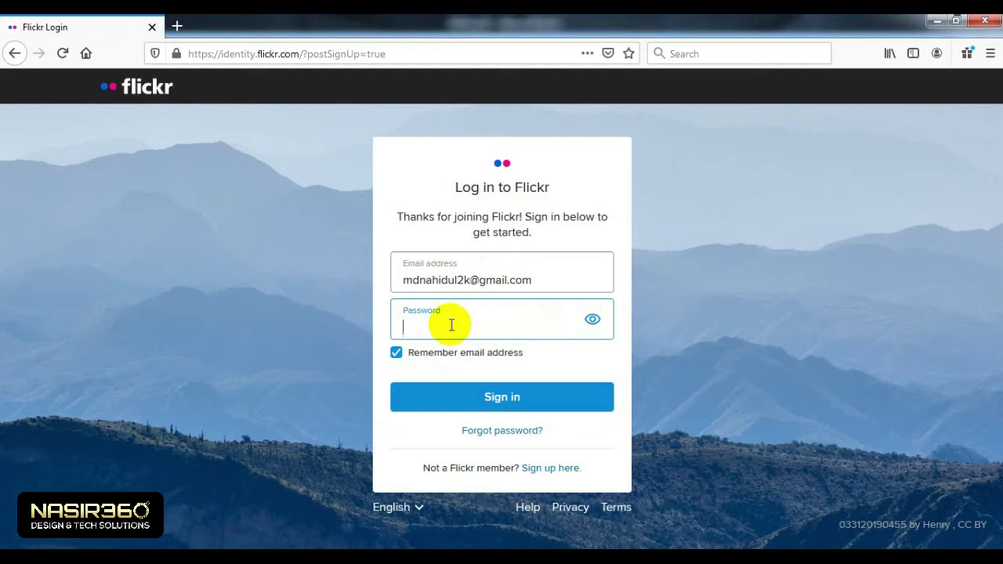
# Step: Sign in to Flickr with the pasted password, declining to save the login
pyautogui.hotkey('ctrl', 'v')
pyautogui.click(494, 400)
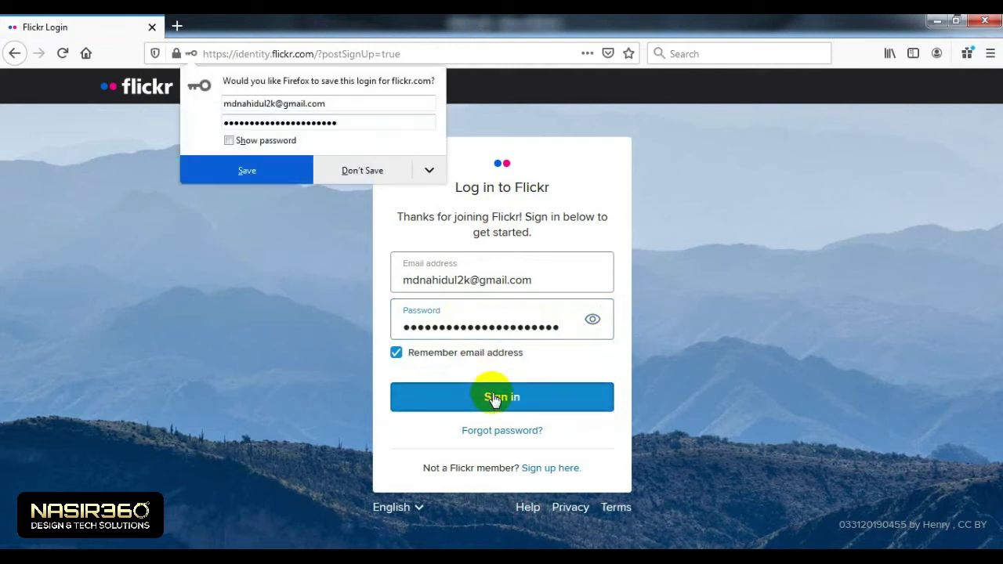
pyautogui.click(362, 167)
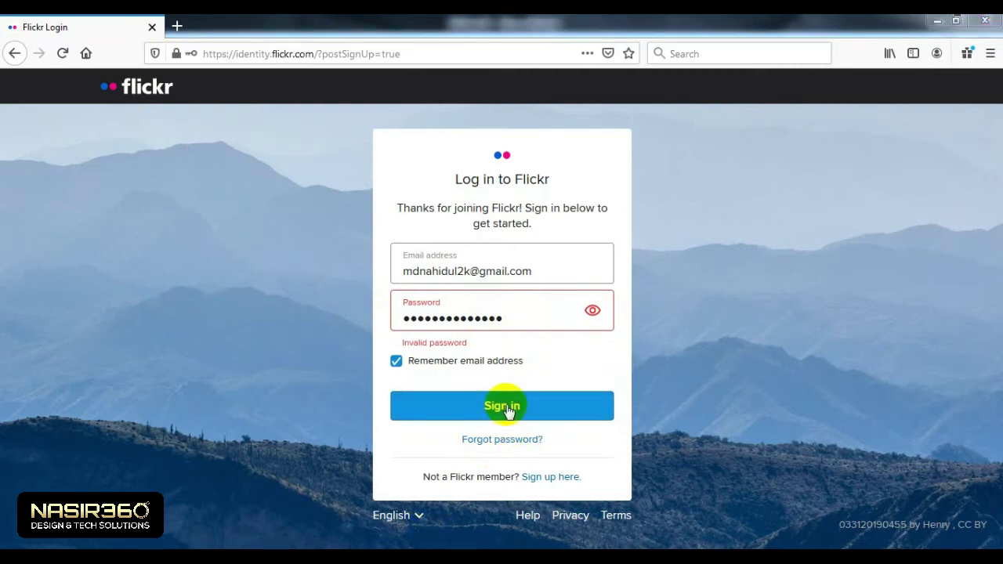
pyautogui.click(505, 408)
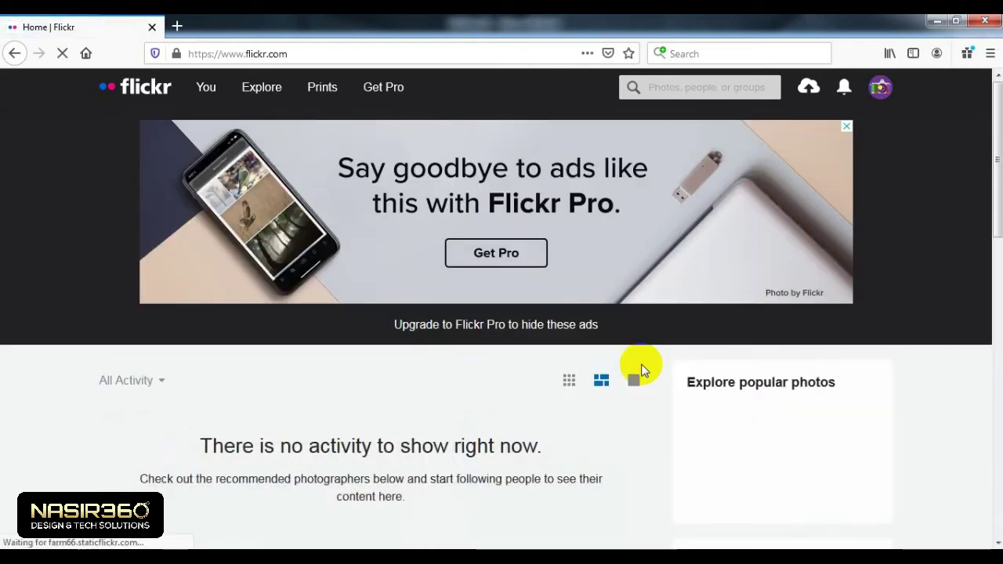
# Step: Look over the empty home feed, then open the avatar's account menu showing 0 of 1,000 uploads
pyautogui.scroll(-3, 505, 354)
pyautogui.scroll(-3, 505, 350)
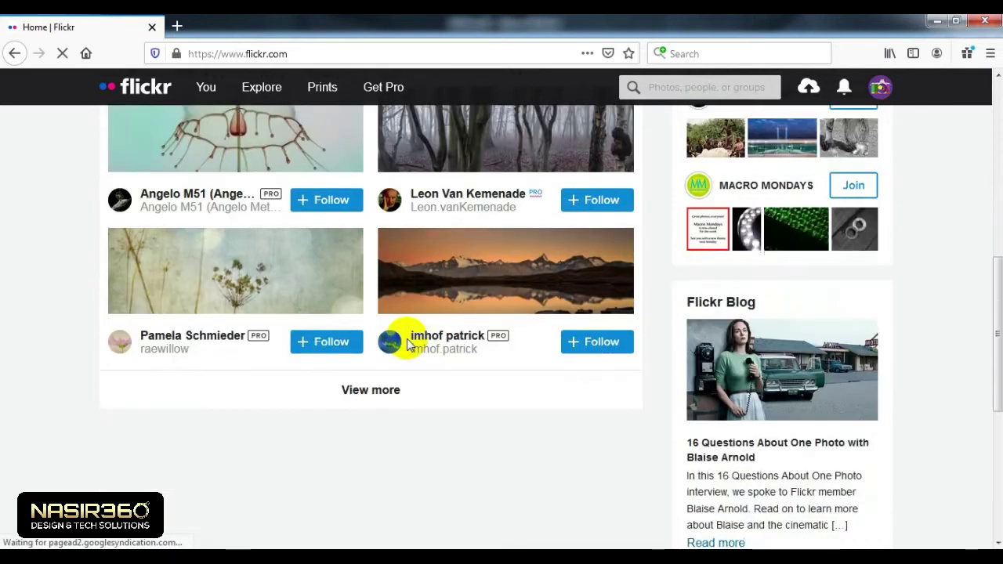
pyautogui.scroll(7, 434, 321)
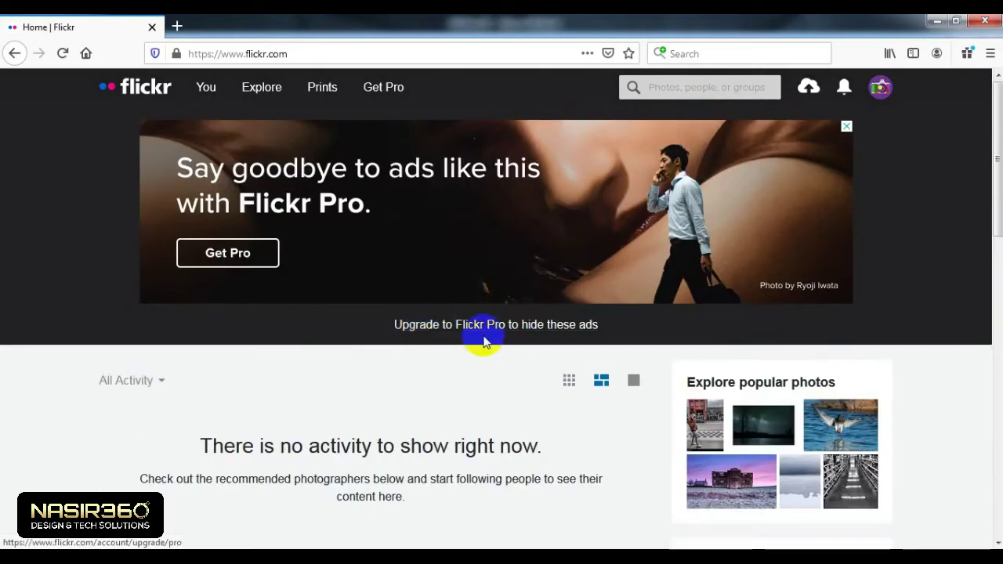
pyautogui.scroll(-5, 314, 392)
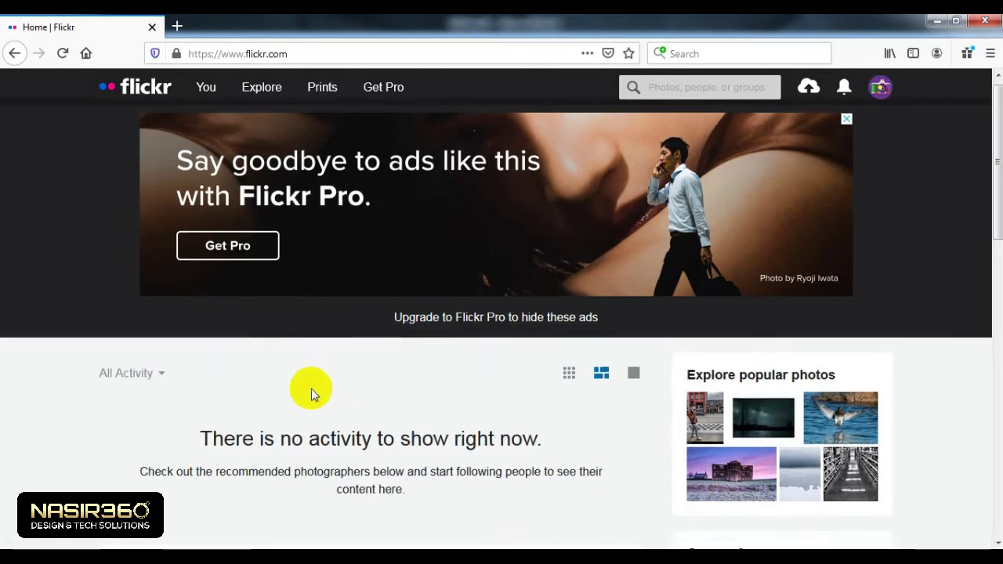
pyautogui.scroll(5, 430, 323)
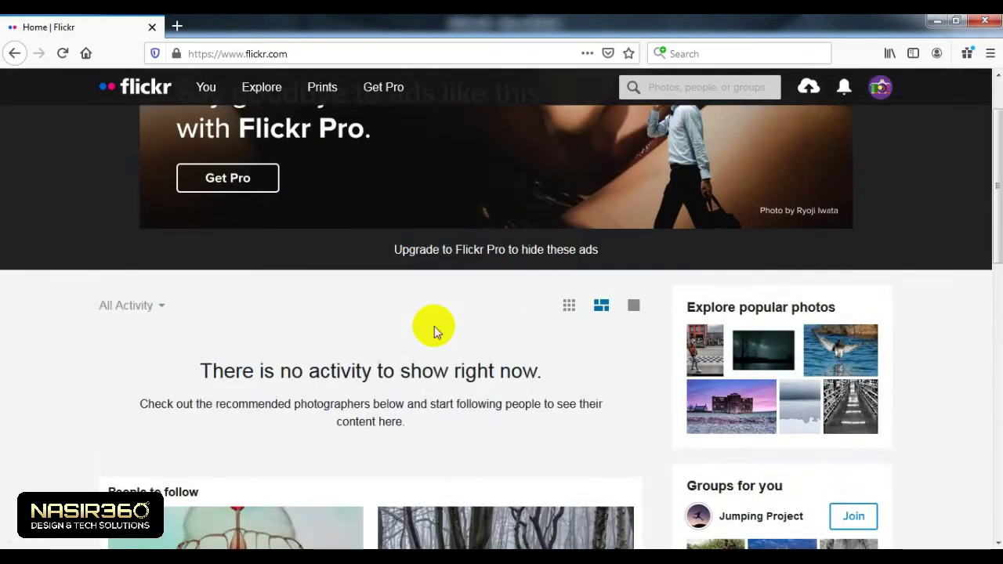
pyautogui.scroll(-4, 436, 333)
pyautogui.scroll(4, 436, 333)
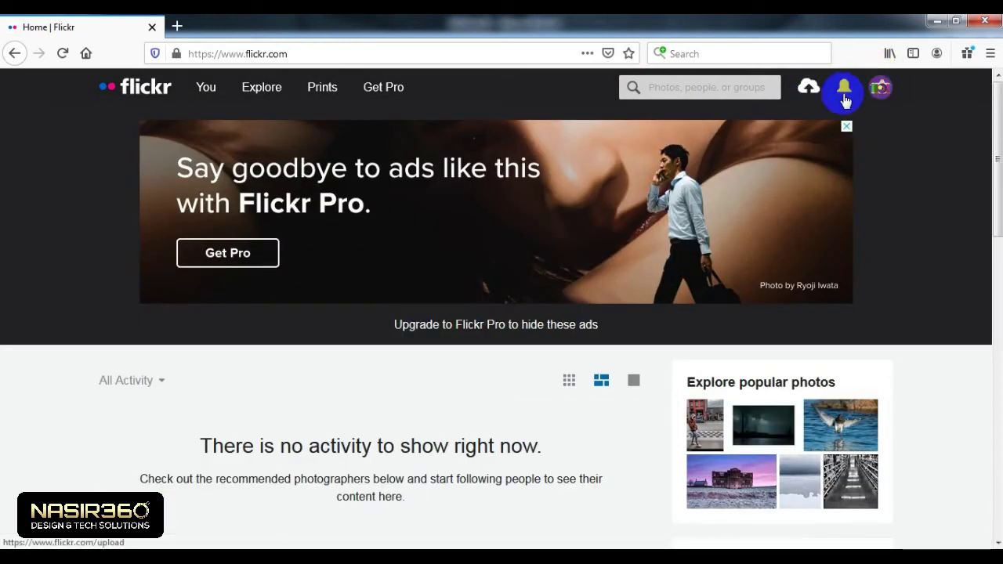
pyautogui.click(884, 90)
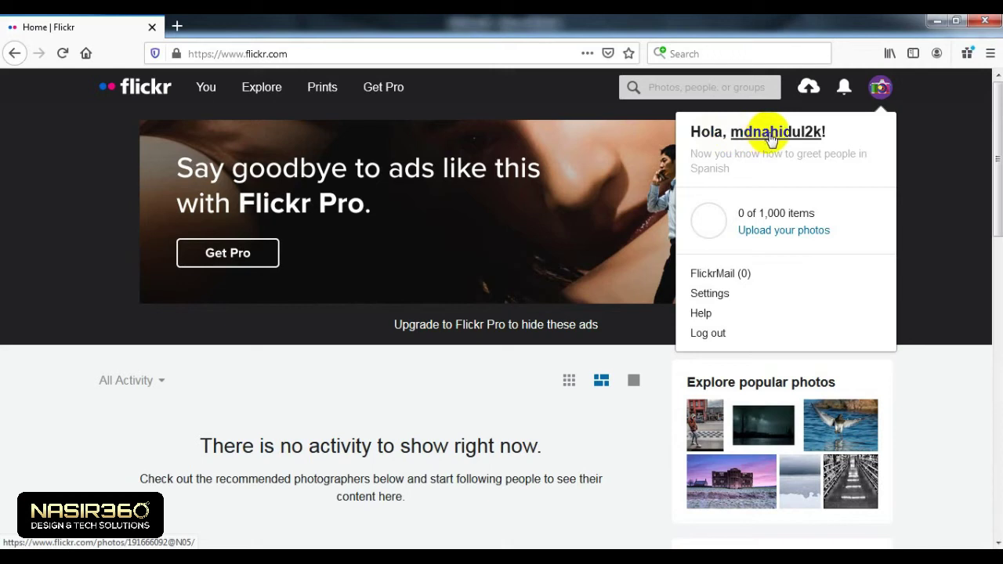
# Step: Open the profile's Photostream with no public photos and select the account's username
pyautogui.click(774, 133)
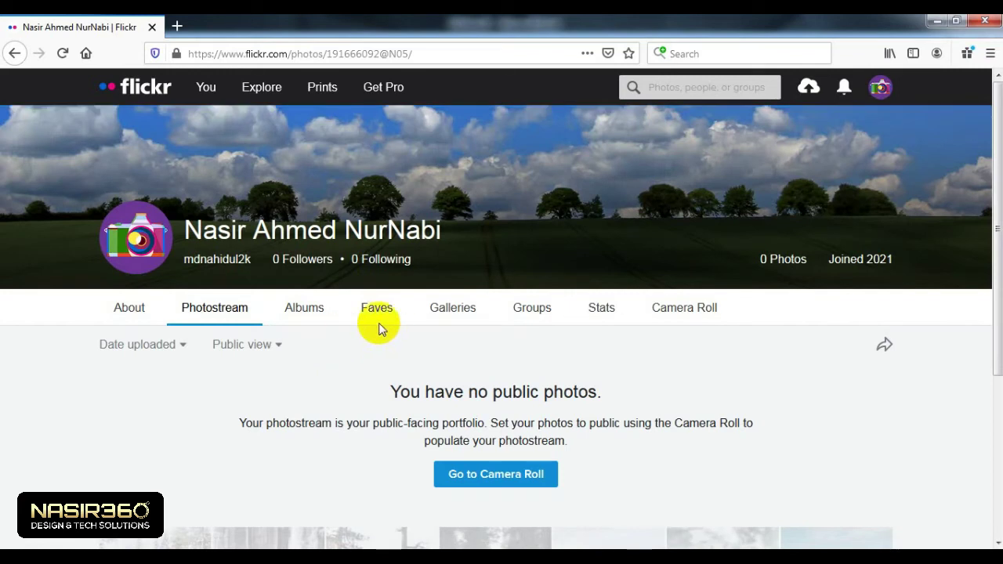
pyautogui.scroll(-3, 392, 358)
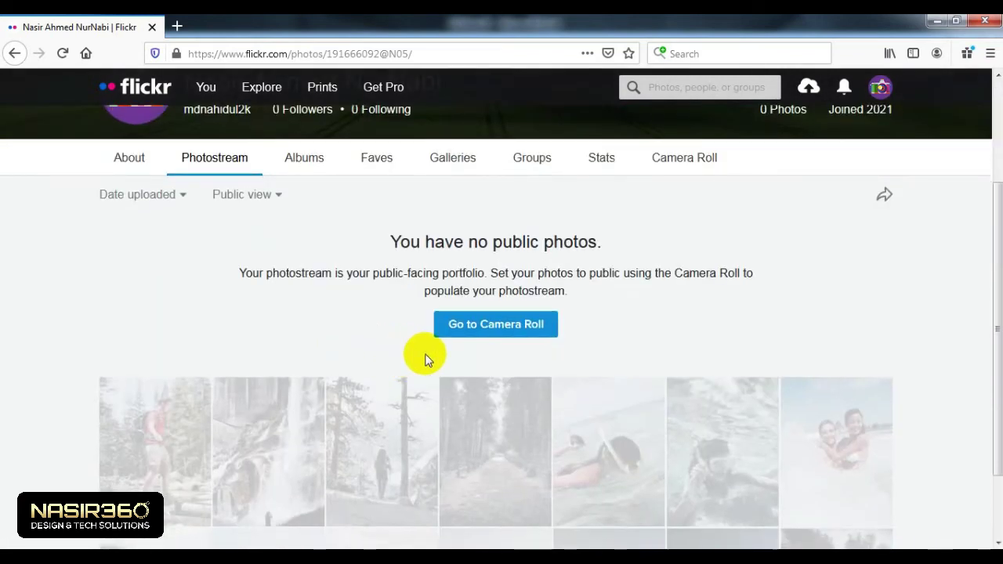
pyautogui.scroll(3, 424, 359)
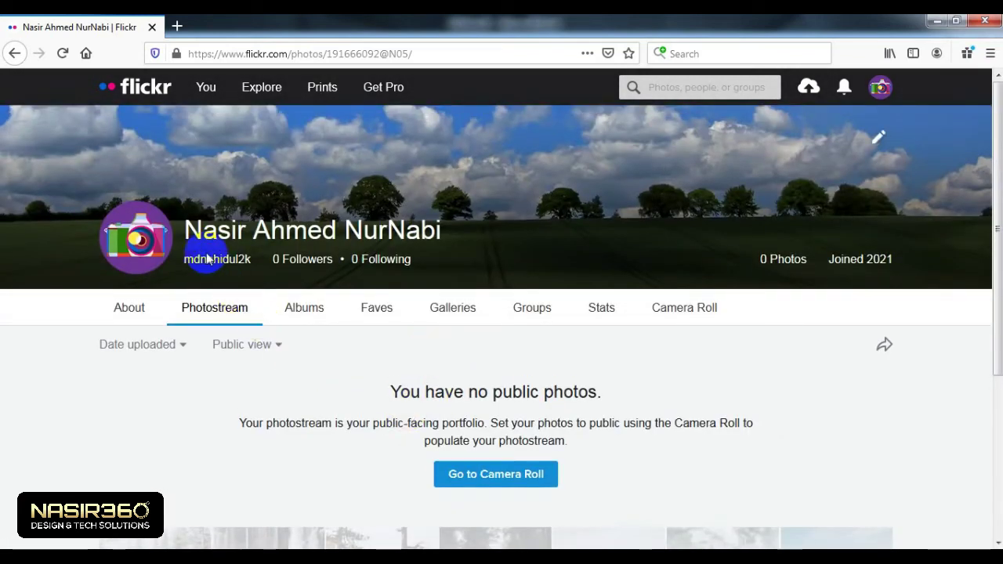
pyautogui.moveTo(205, 263); pyautogui.dragTo(168, 264)
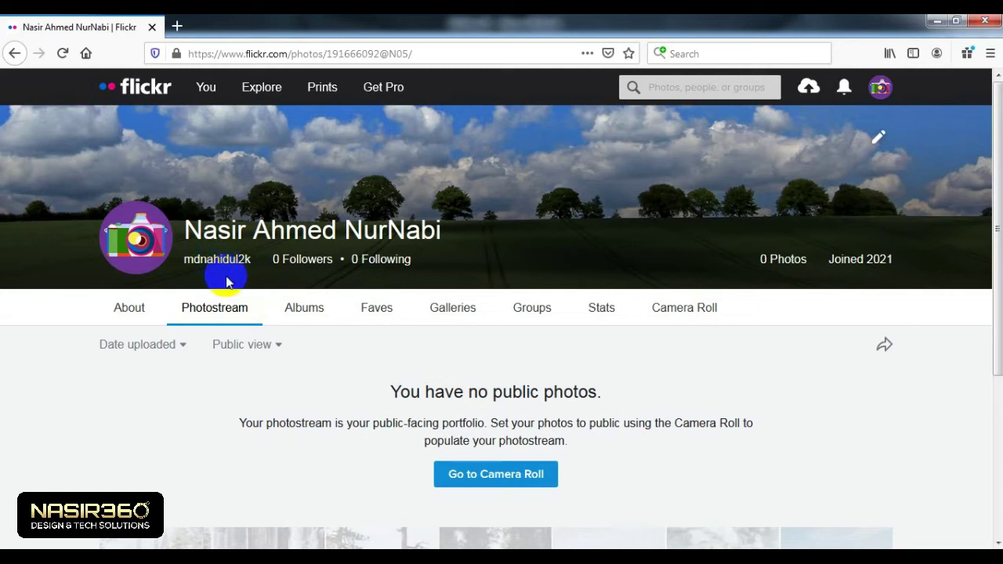
pyautogui.doubleClick(252, 253)
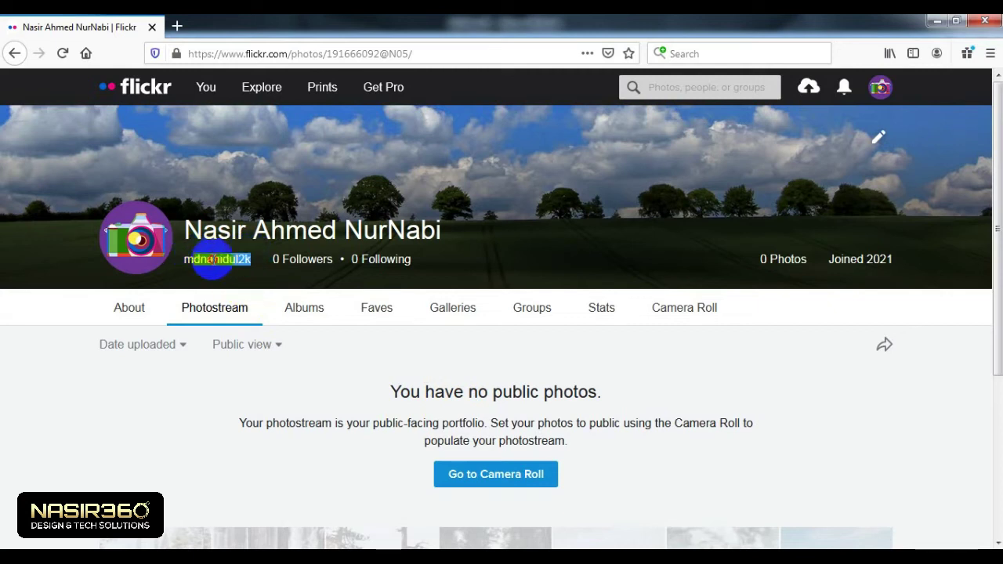
pyautogui.click(249, 253)
pyautogui.moveTo(250, 256); pyautogui.dragTo(168, 264)
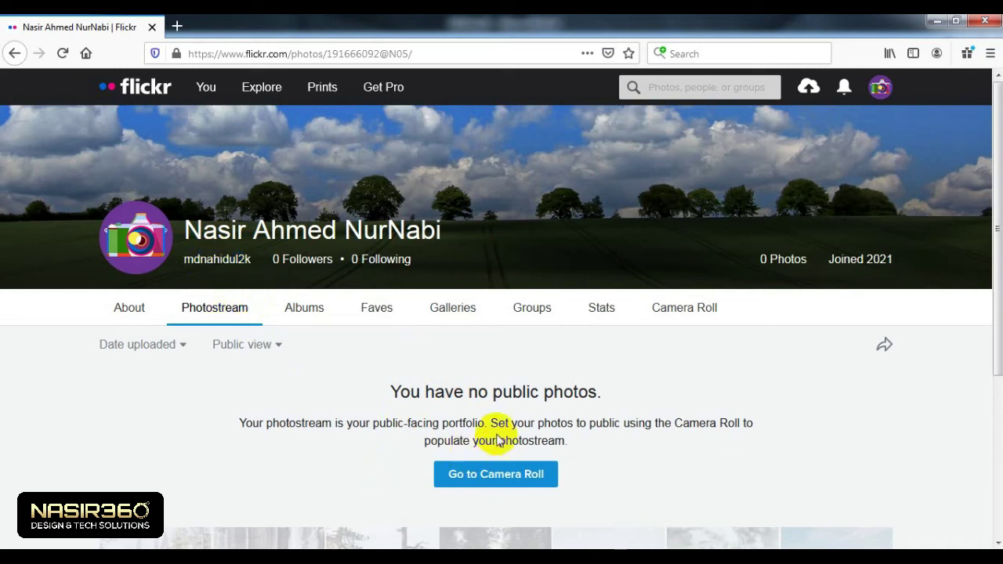
pyautogui.moveTo(141, 244)
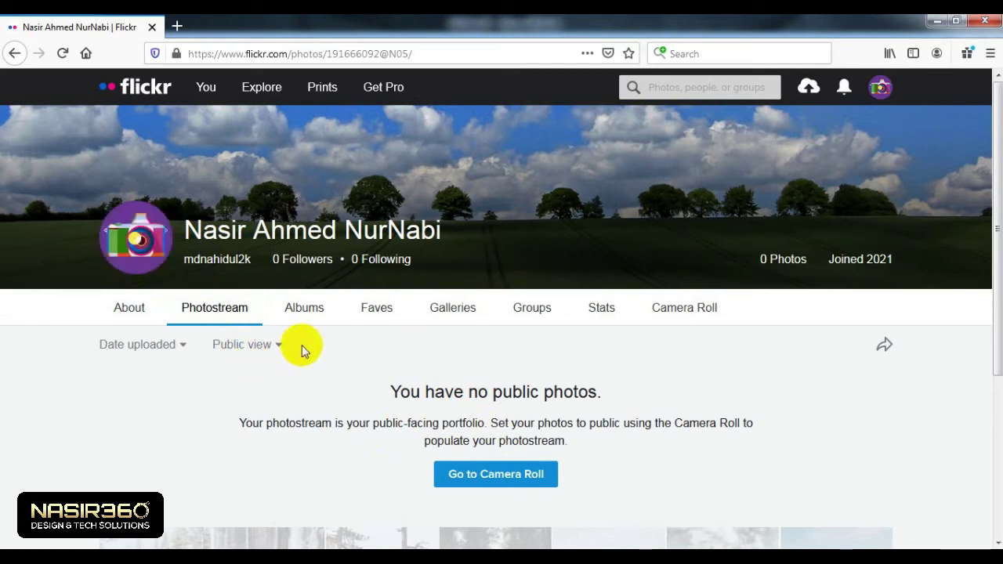
# Step: Start a new avatar upload and browse to the DHLR - copy folder on drive G
pyautogui.click(147, 243)
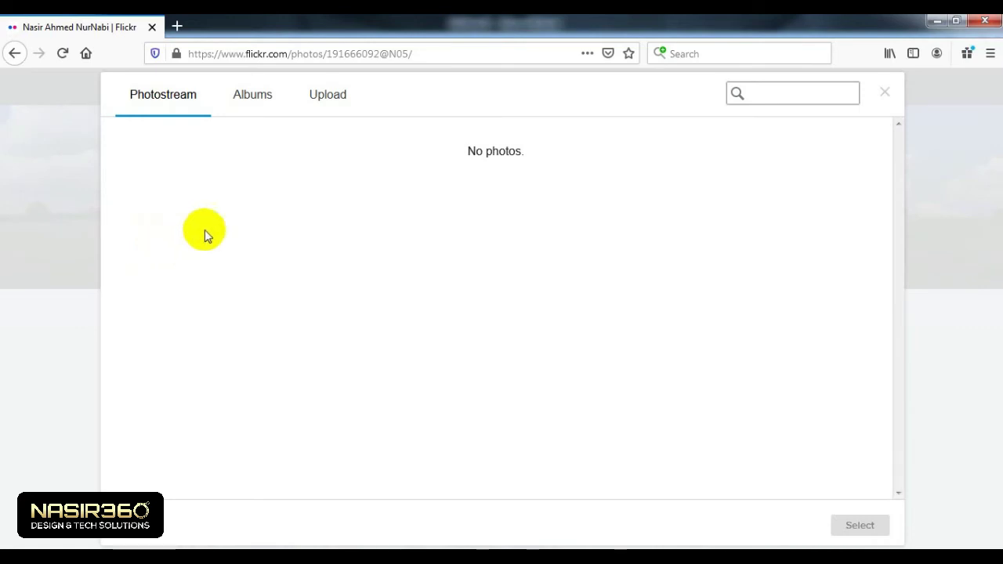
pyautogui.click(330, 94)
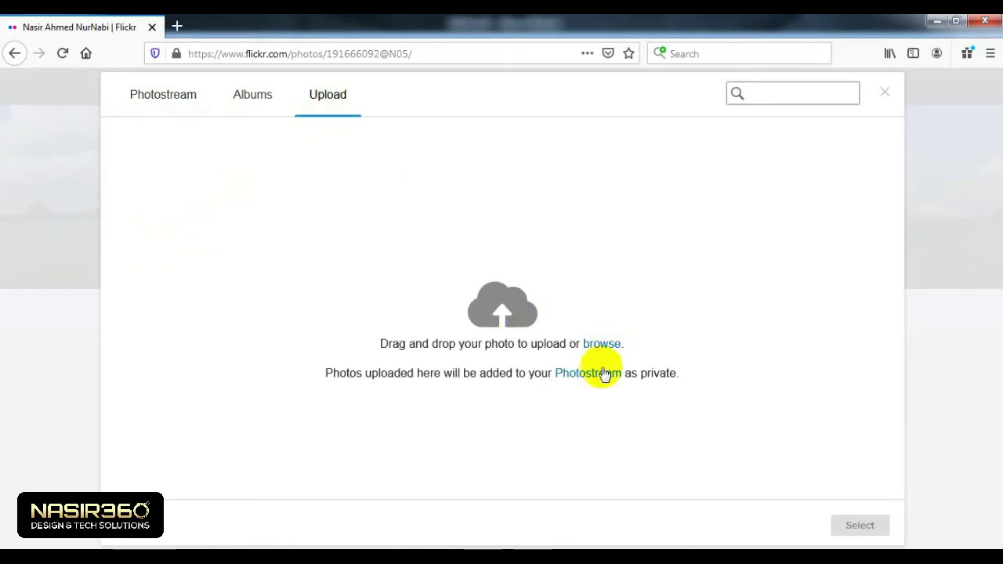
pyautogui.click(596, 344)
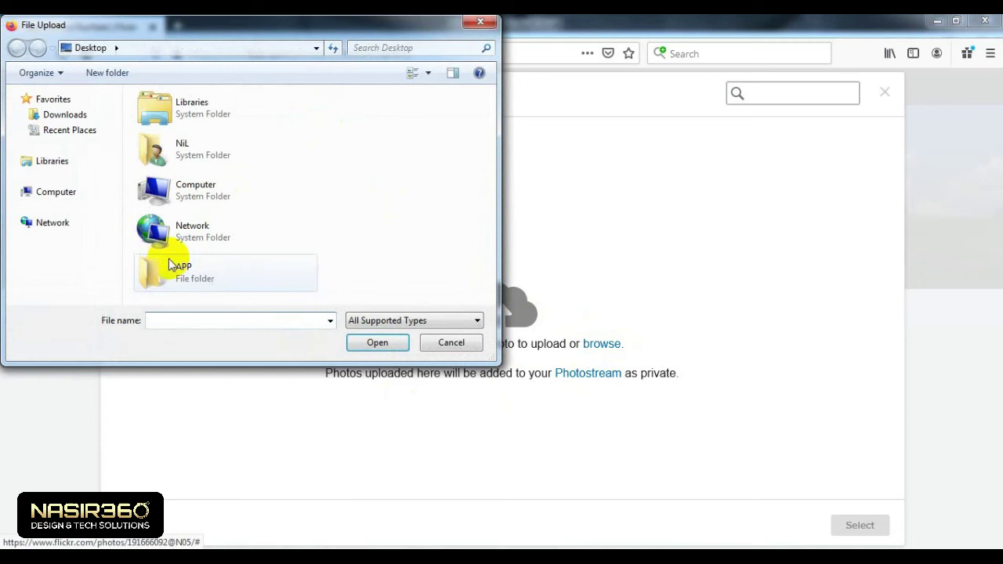
pyautogui.scroll(-1, 116, 229)
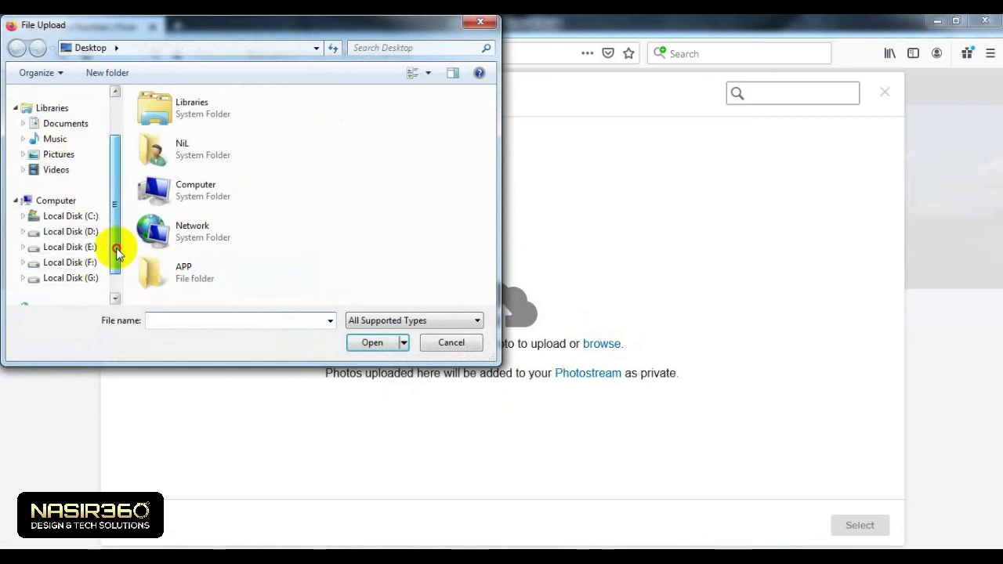
pyautogui.click(50, 265)
pyautogui.doubleClick(189, 120)
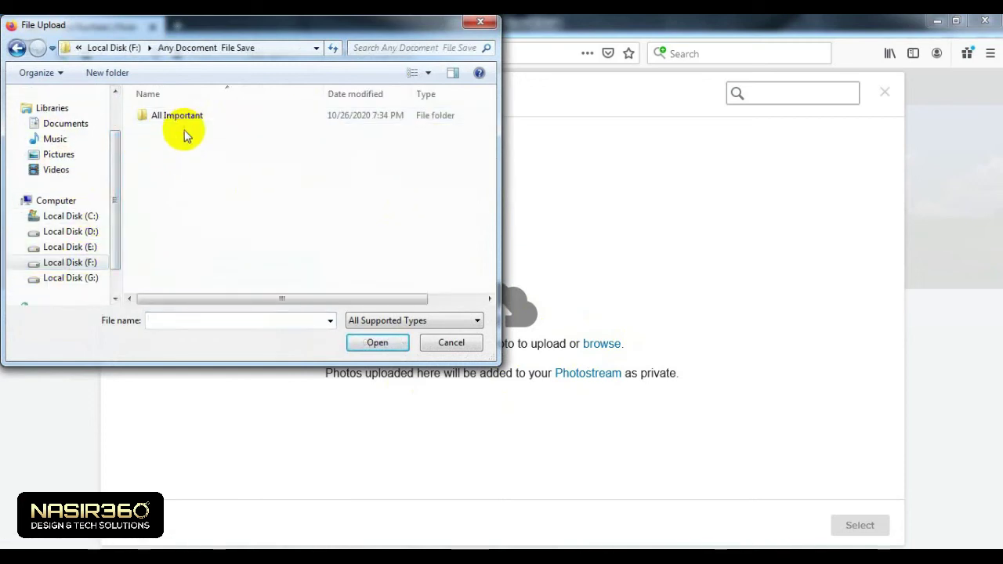
pyautogui.press('BackSpace')
pyautogui.click(71, 279)
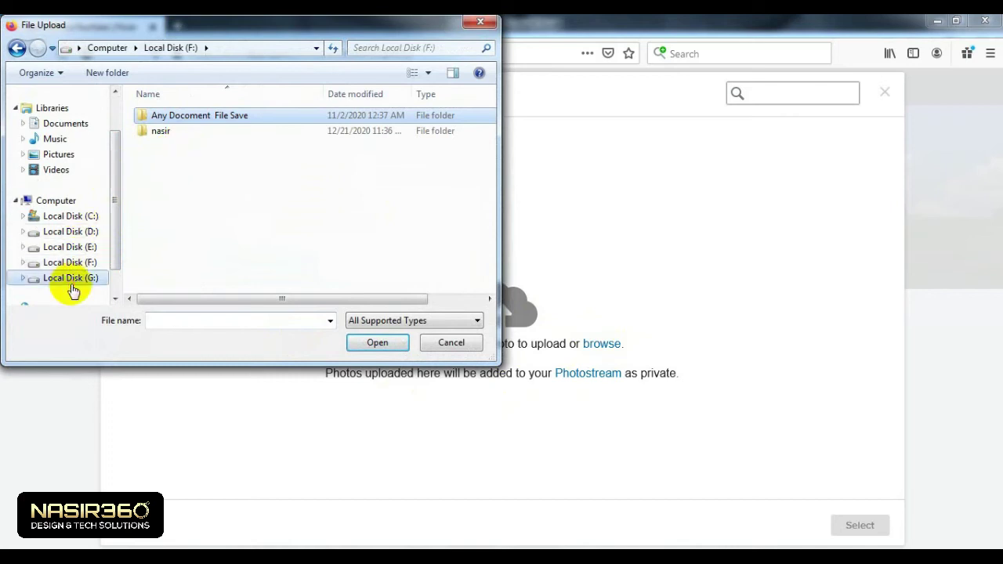
pyautogui.doubleClick(174, 177)
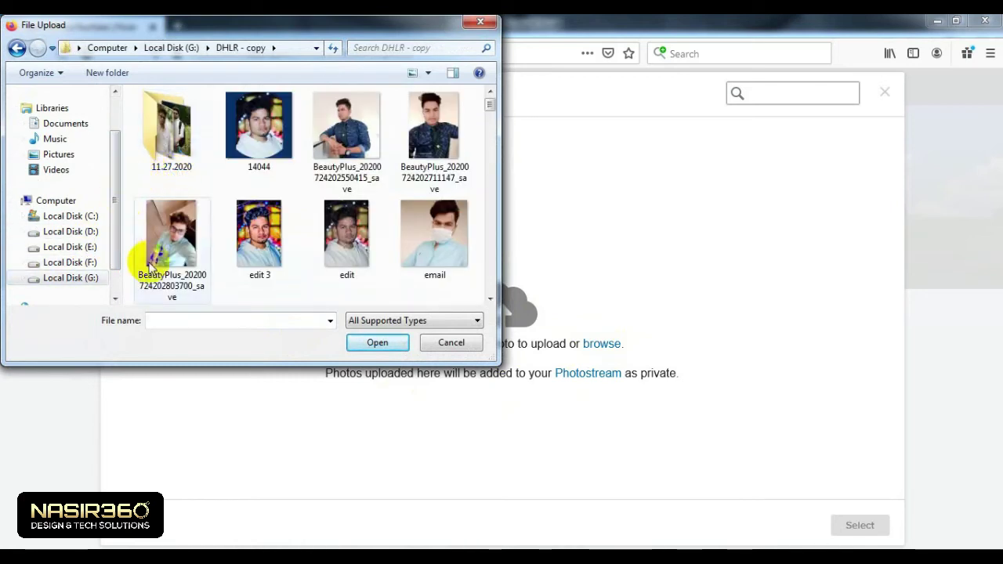
# Step: Try the edit 3 photo as the avatar, zoomed out fully, then discard it
pyautogui.click(258, 235)
pyautogui.click(377, 343)
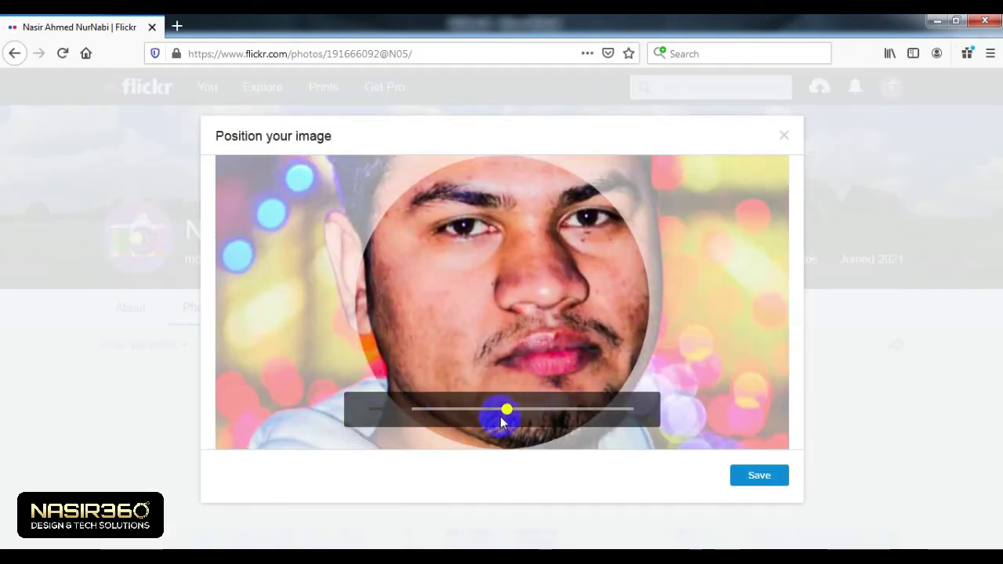
pyautogui.moveTo(507, 410); pyautogui.dragTo(275, 419)
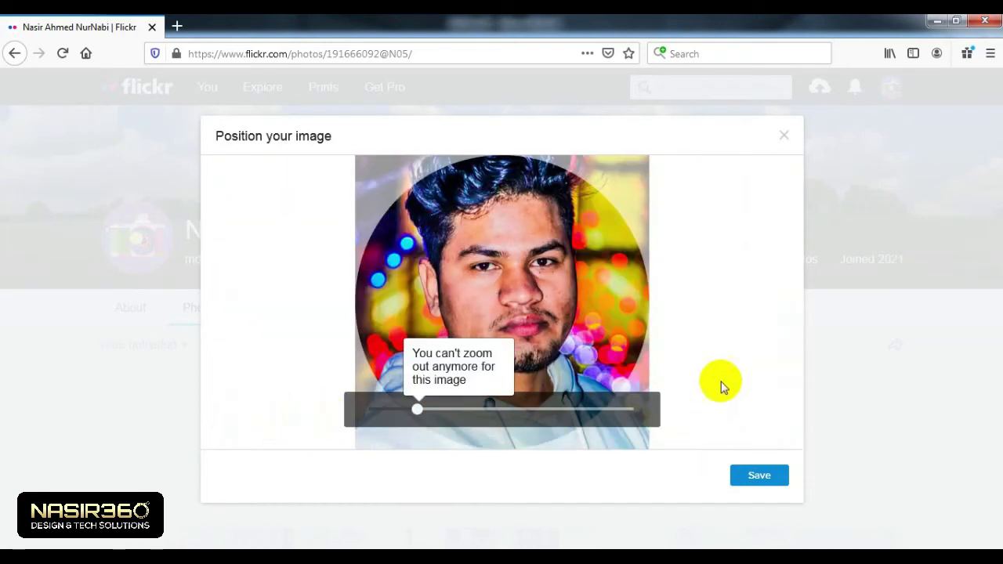
pyautogui.click(786, 138)
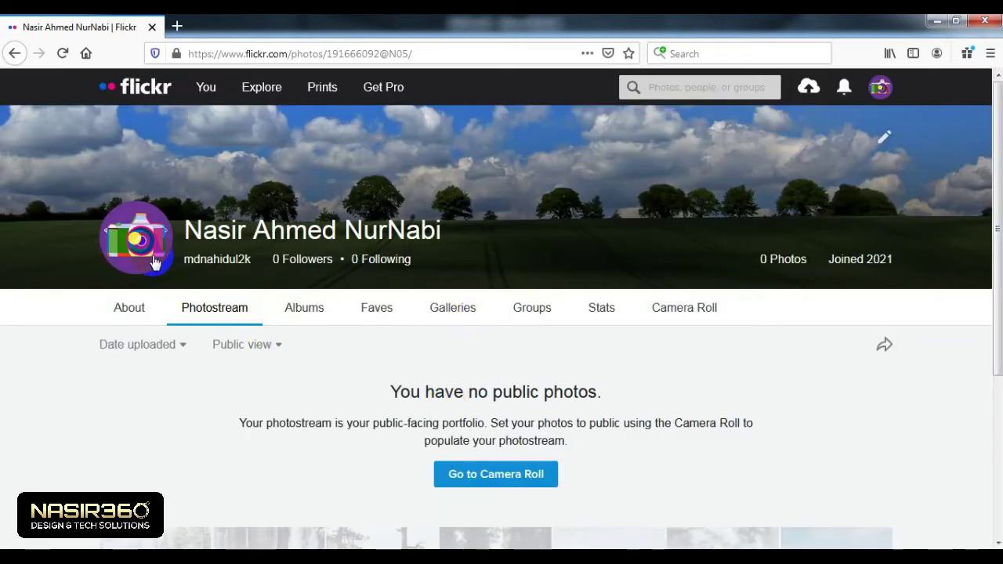
# Step: Upload photo 14044 as the avatar, zoomed out fully to fit the circle
pyautogui.click(144, 242)
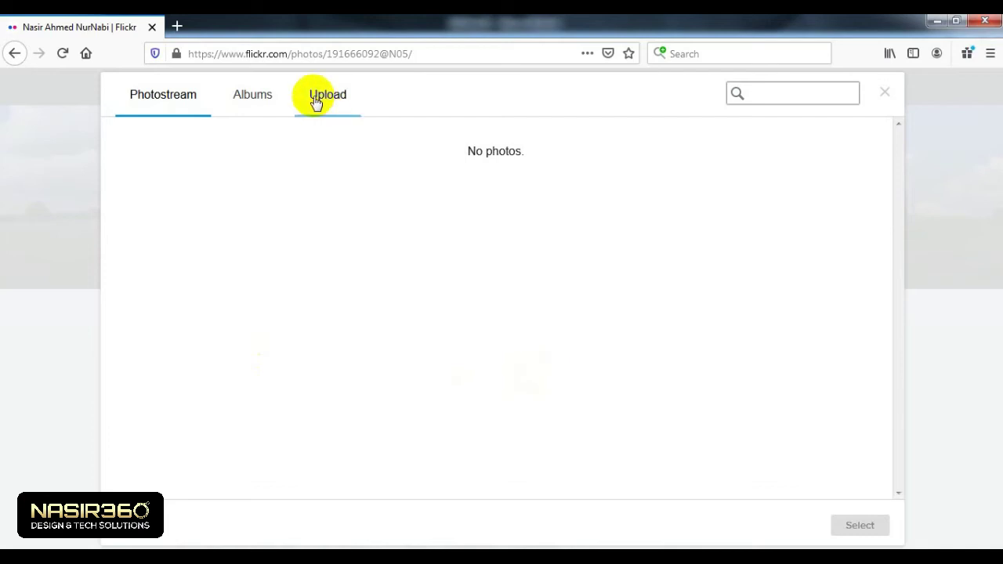
pyautogui.click(327, 95)
pyautogui.click(601, 345)
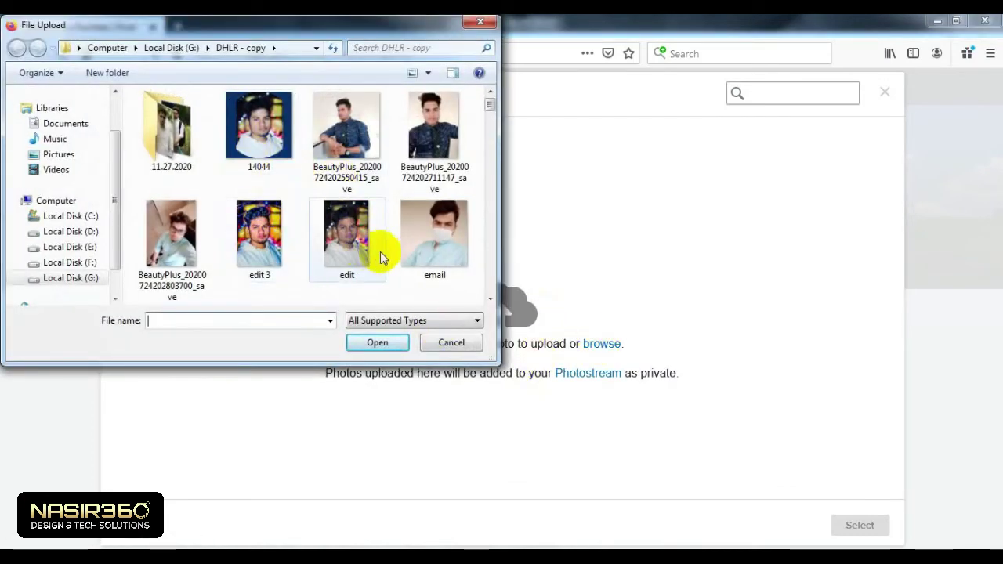
pyautogui.click(258, 118)
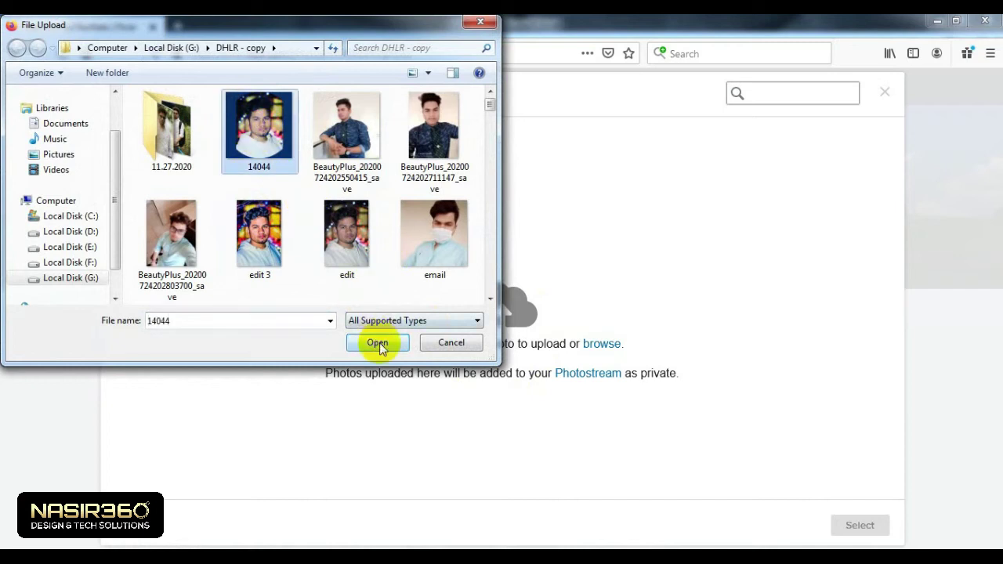
pyautogui.click(379, 342)
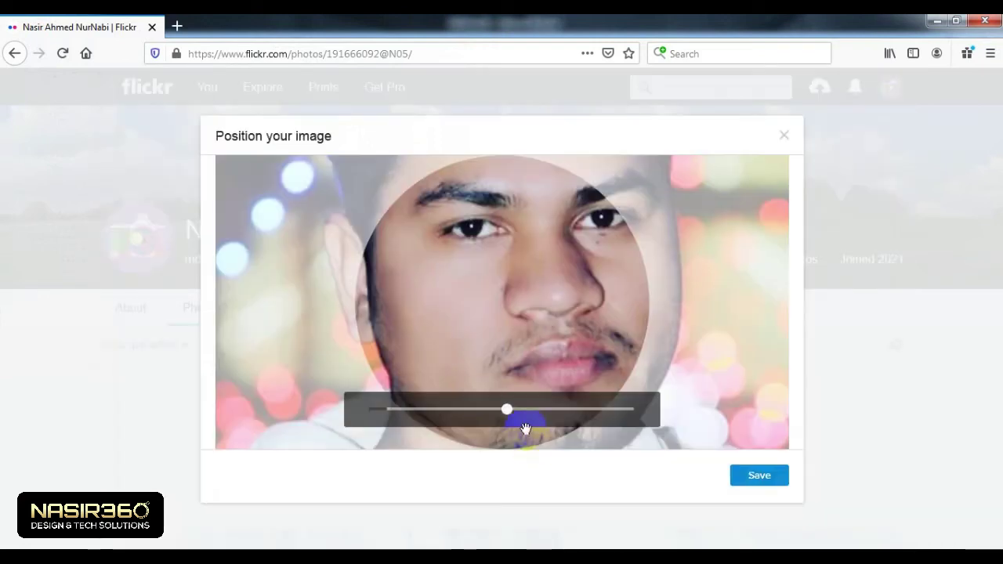
pyautogui.moveTo(506, 409); pyautogui.dragTo(306, 416)
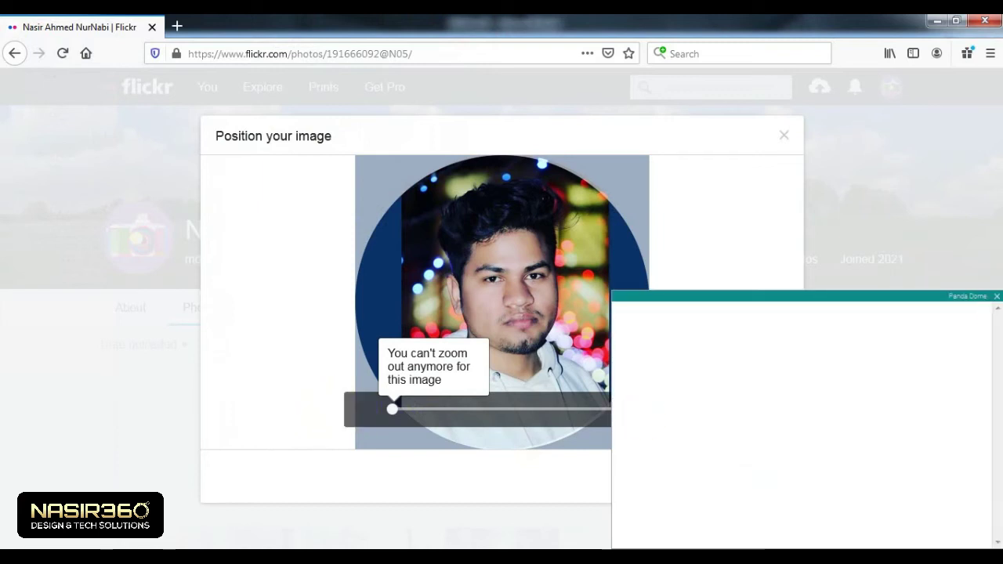
pyautogui.click(996, 296)
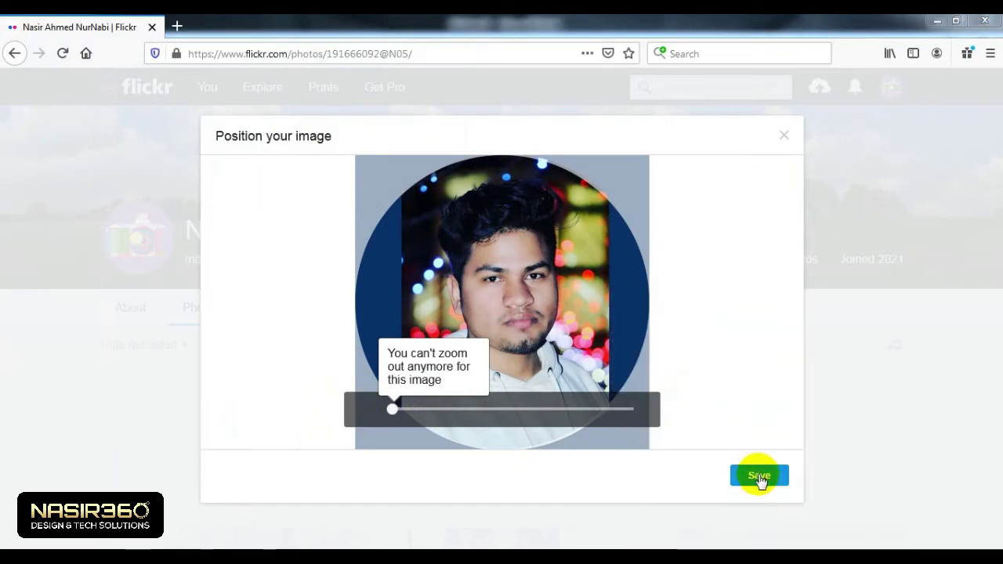
# Step: Save photo 14044 as the new profile picture
pyautogui.click(759, 476)
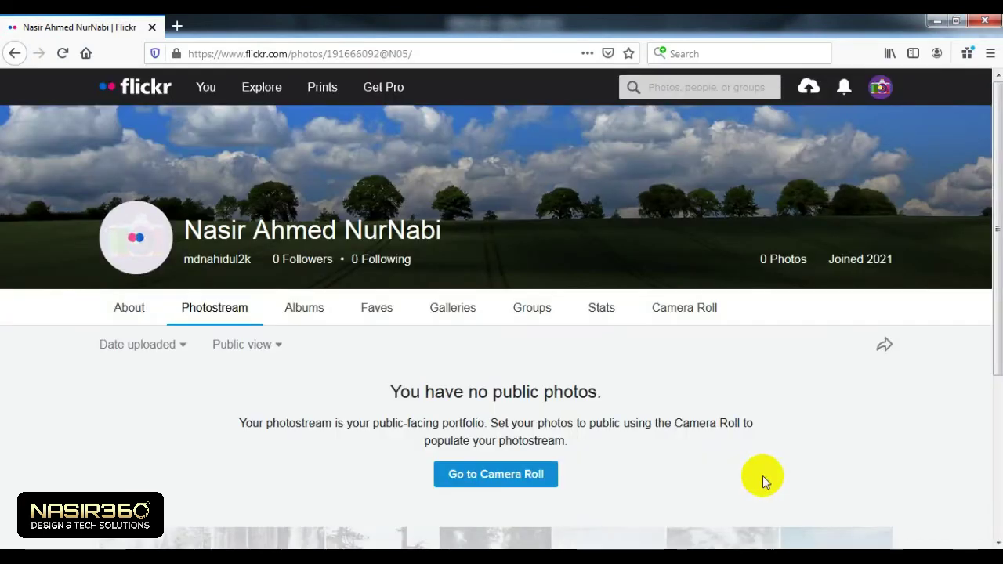
pyautogui.moveTo(139, 239)
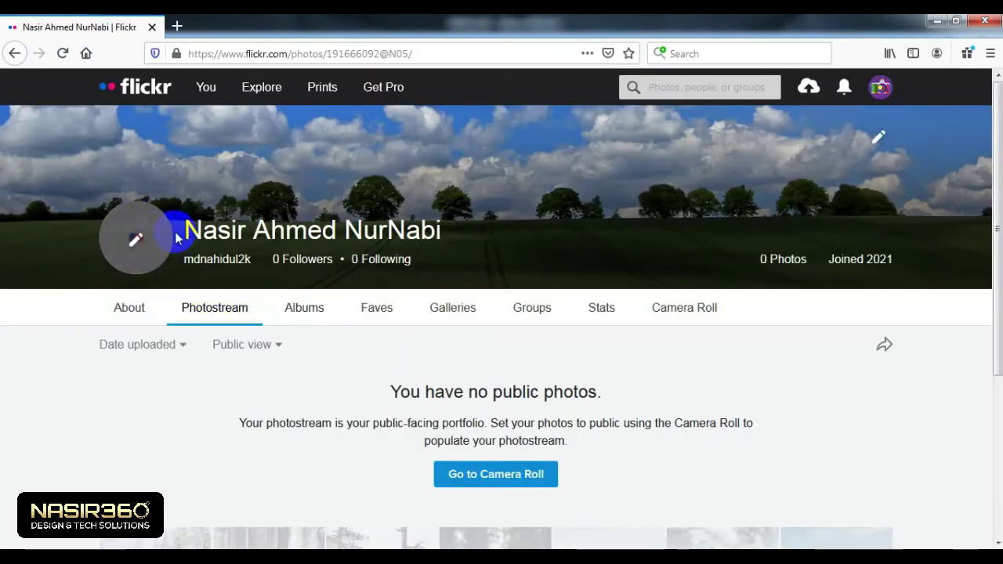
pyautogui.scroll(-3, 590, 351)
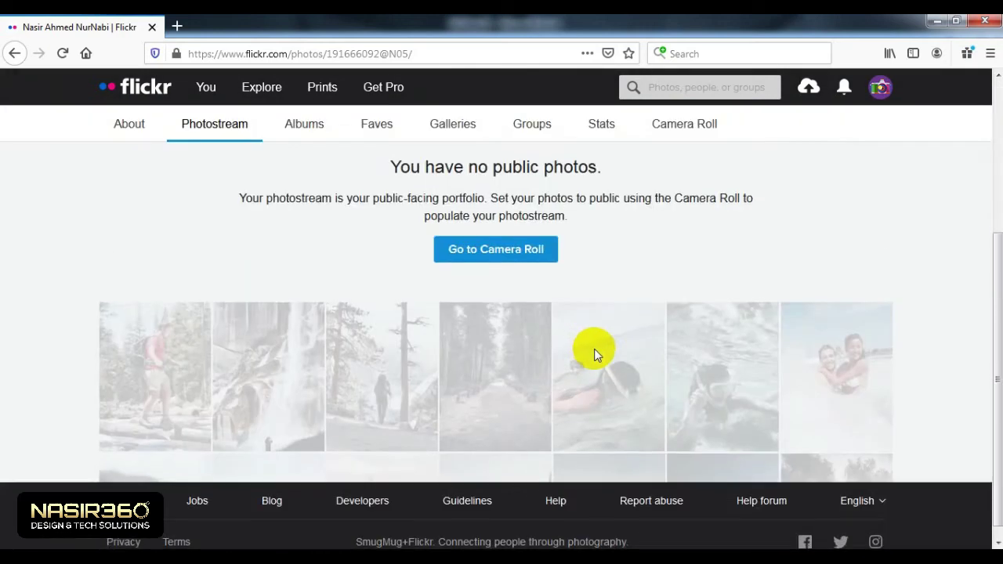
pyautogui.scroll(3, 594, 348)
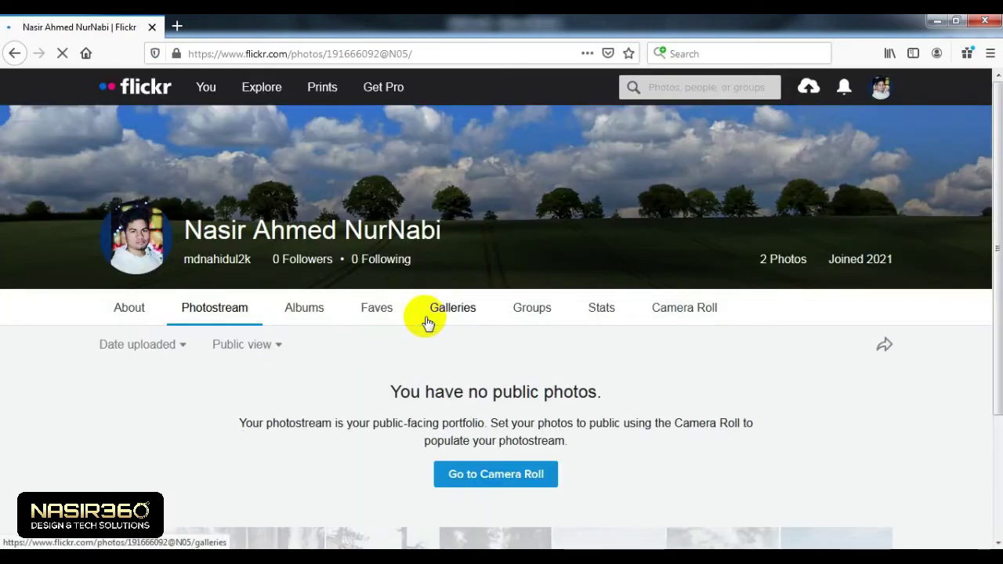
# Step: Open Account settings and start changing the display name in the Profile section
pyautogui.click(883, 90)
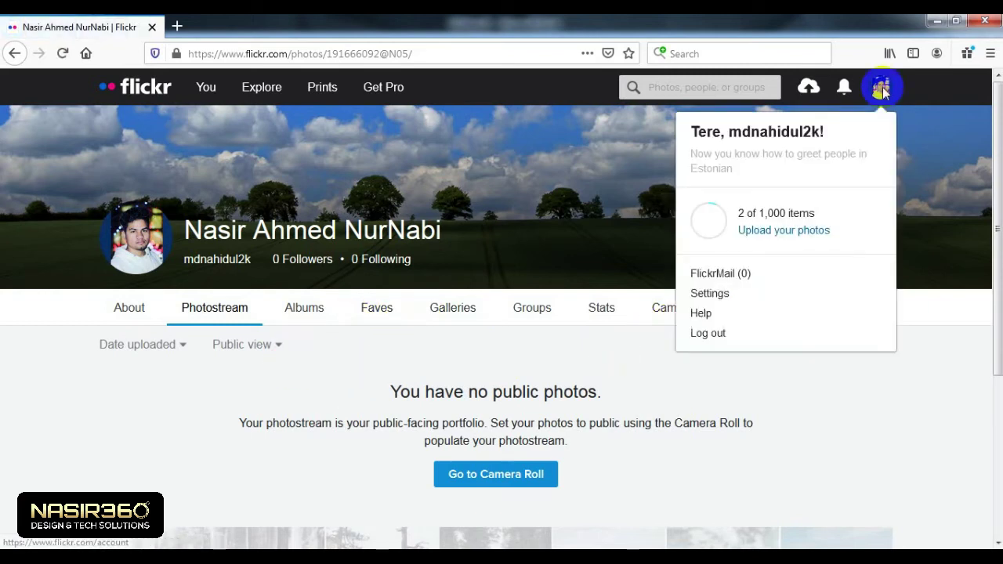
pyautogui.click(711, 295)
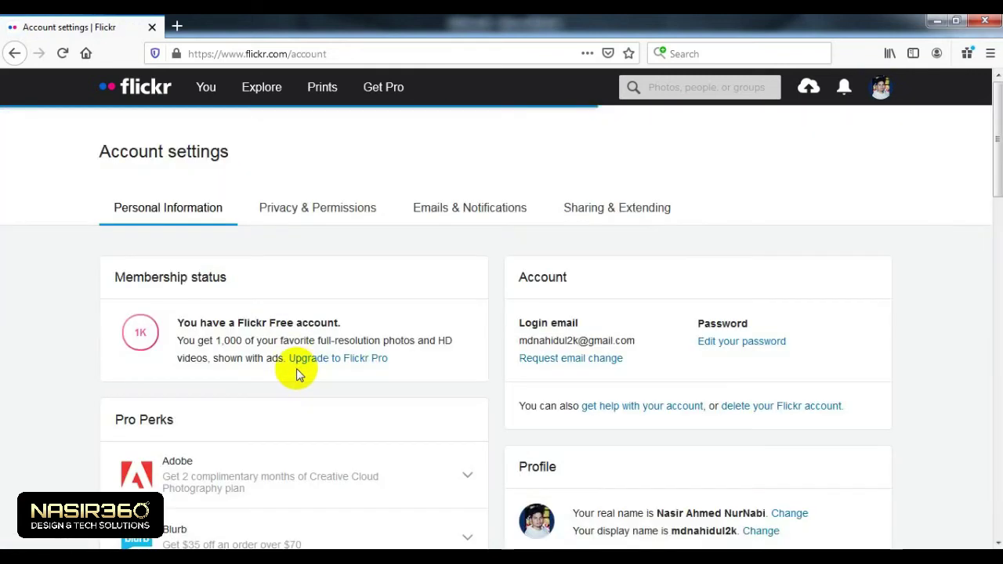
pyautogui.scroll(-2, 518, 357)
pyautogui.scroll(-1, 508, 355)
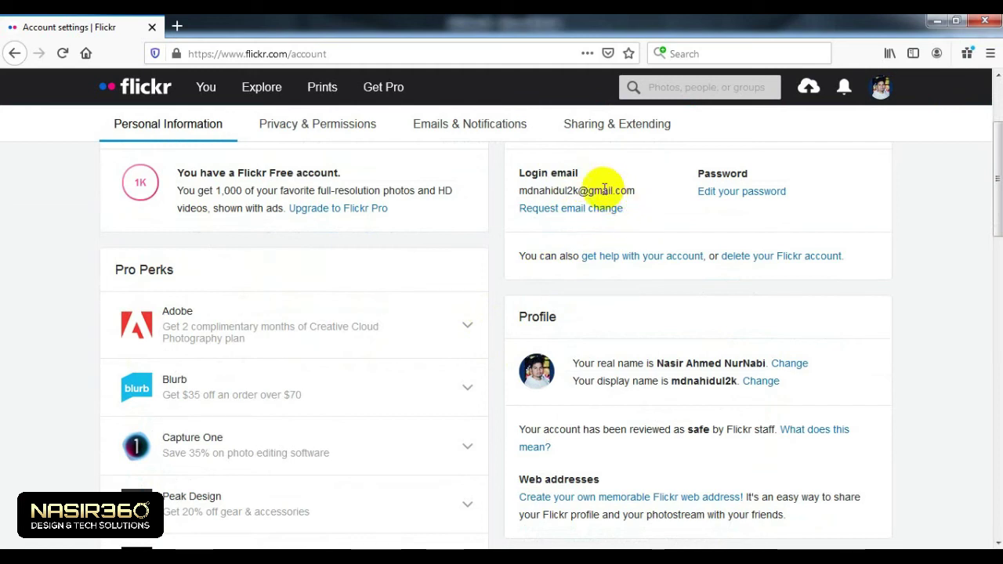
pyautogui.scroll(-1, 755, 196)
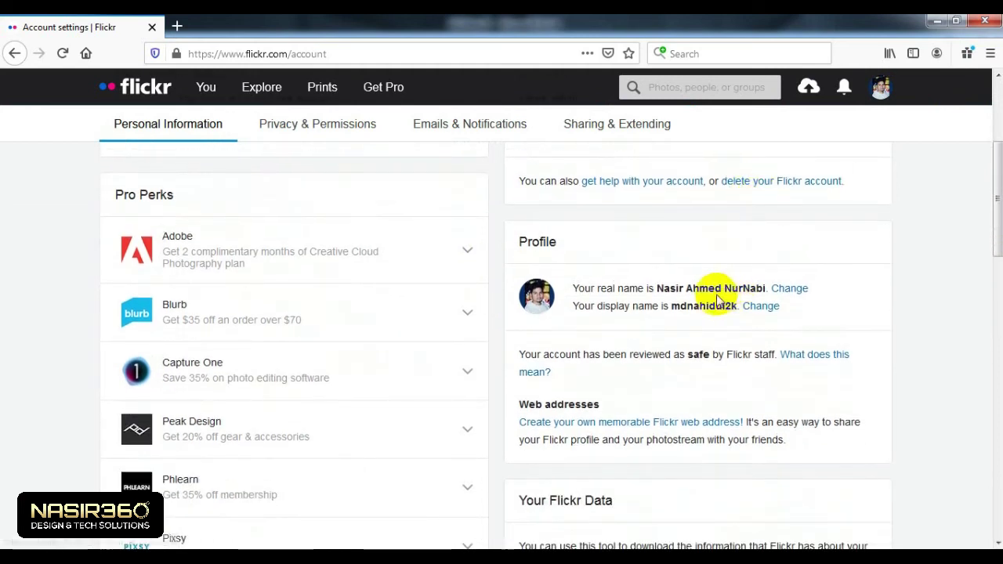
pyautogui.moveTo(604, 308); pyautogui.dragTo(643, 308)
pyautogui.click(644, 307)
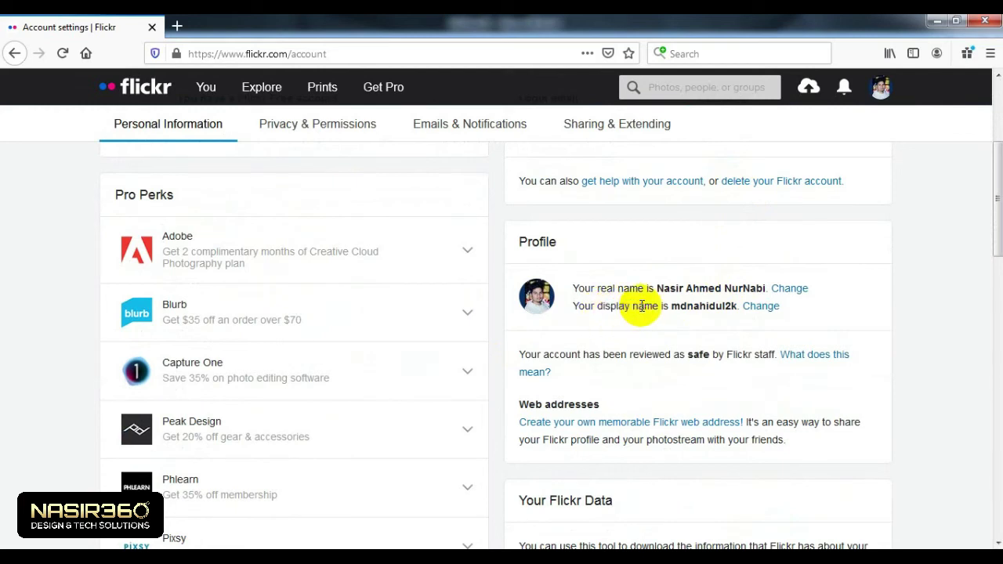
pyautogui.click(761, 308)
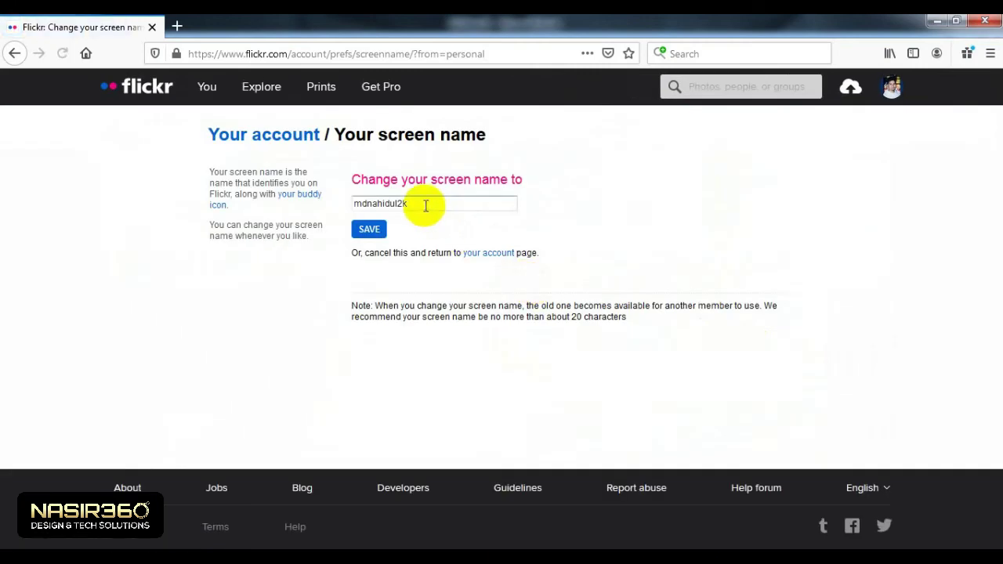
# Step: Replace the current display name with a new screen name and save it
pyautogui.moveTo(425, 206); pyautogui.dragTo(292, 221)
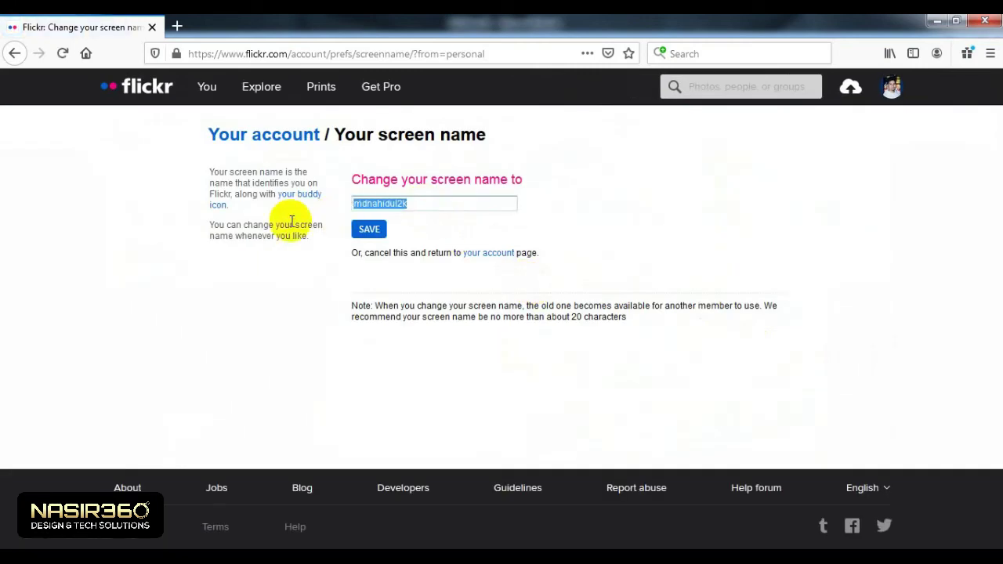
pyautogui.write('nasir_designs')
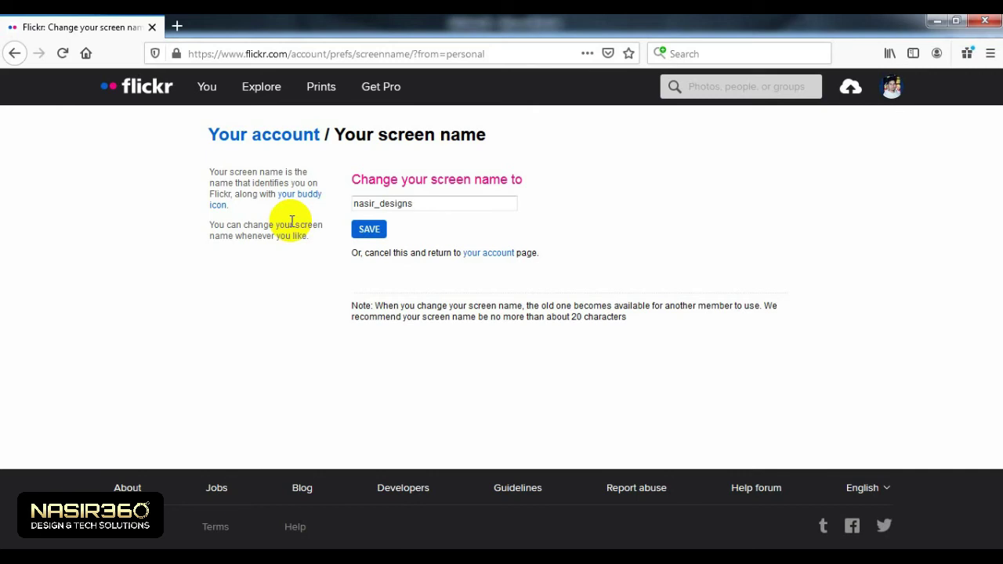
pyautogui.click(370, 233)
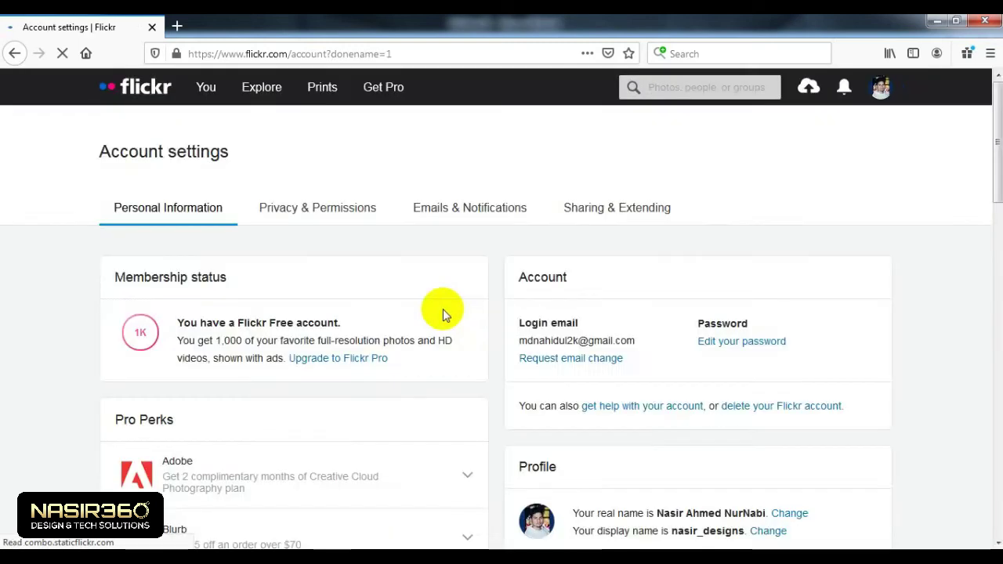
# Step: Go to your own photostream from the account menu
pyautogui.scroll(-3, 637, 405)
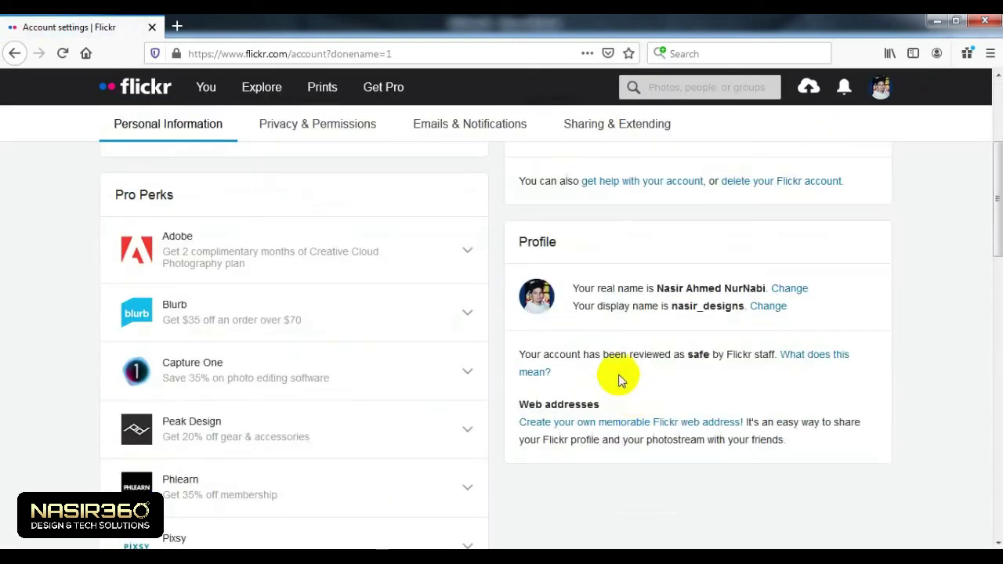
pyautogui.scroll(3, 635, 376)
pyautogui.click(881, 87)
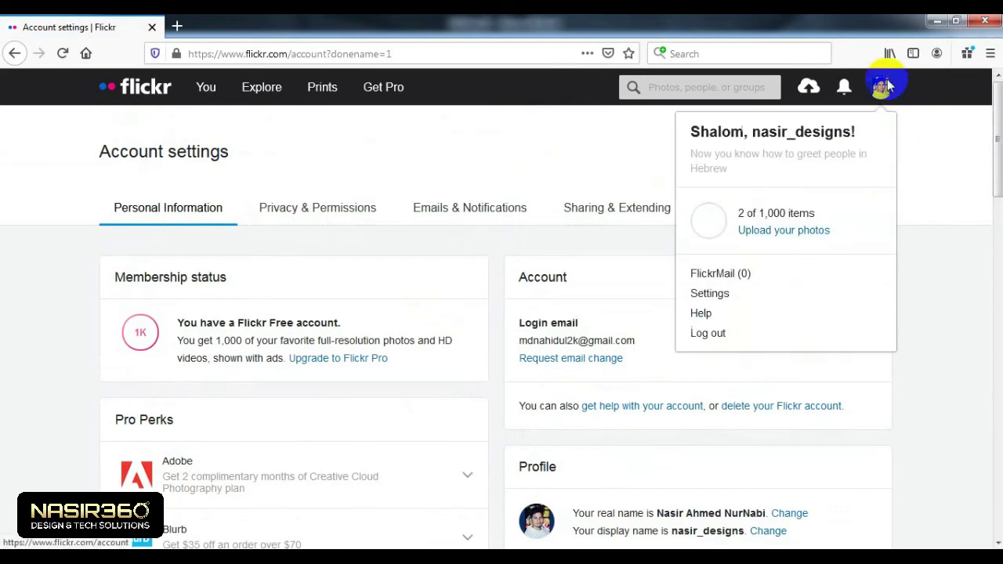
pyautogui.click(811, 132)
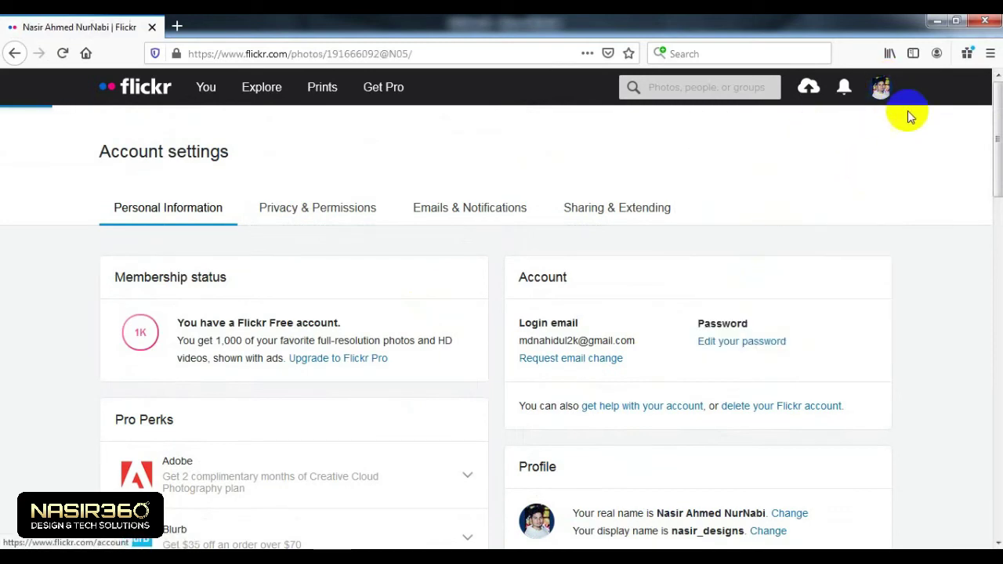
# Step: Highlight the profile's username text and scroll over the photostream page
pyautogui.moveTo(190, 259)
pyautogui.mouseDown()
pyautogui.moveTo(240, 264)
pyautogui.moveTo(201, 259)
pyautogui.mouseUp()
pyautogui.click(241, 264)
pyautogui.click(203, 260)
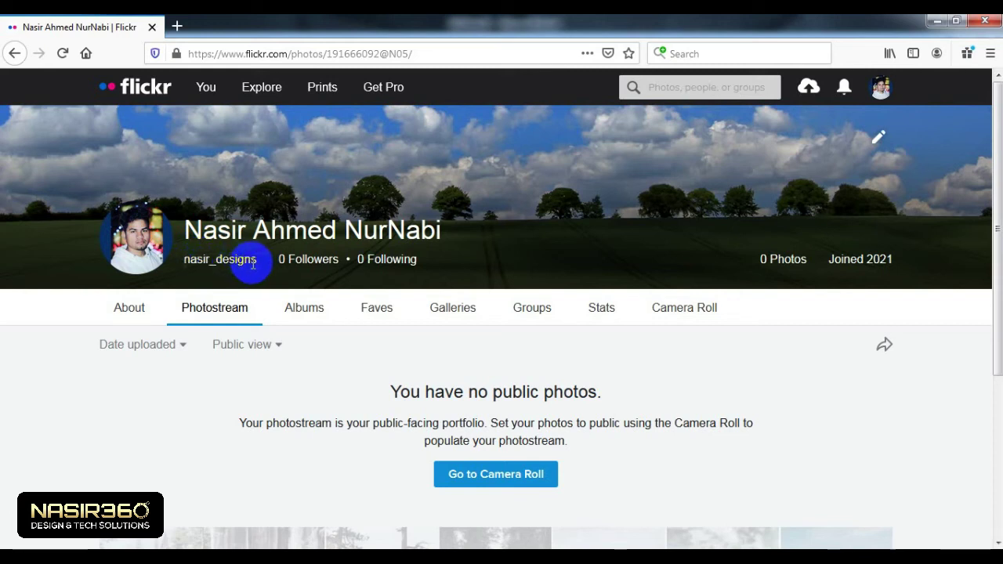
pyautogui.doubleClick(216, 261)
pyautogui.click(202, 265)
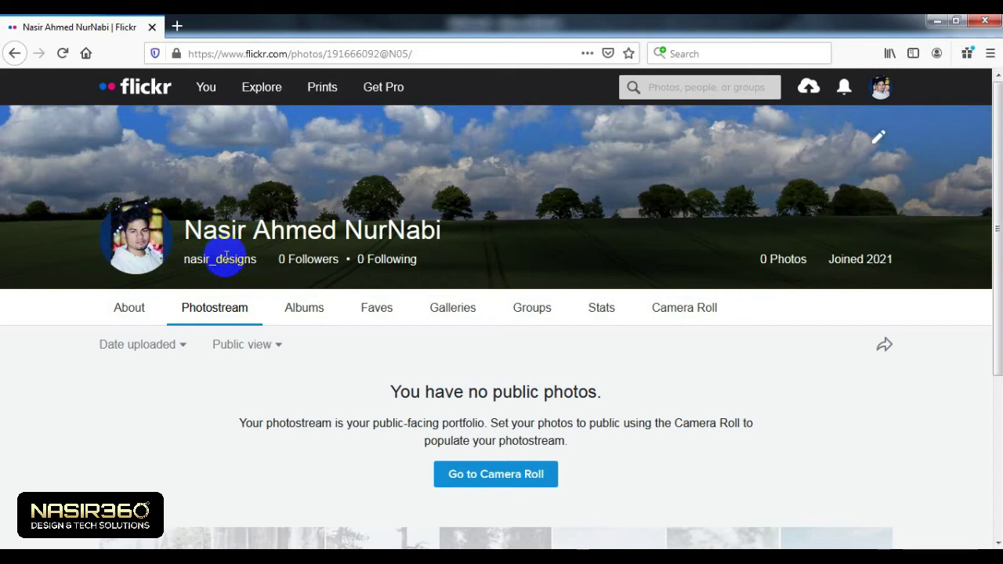
pyautogui.scroll(-5, 345, 332)
pyautogui.scroll(2, 348, 334)
pyautogui.scroll(2, 350, 335)
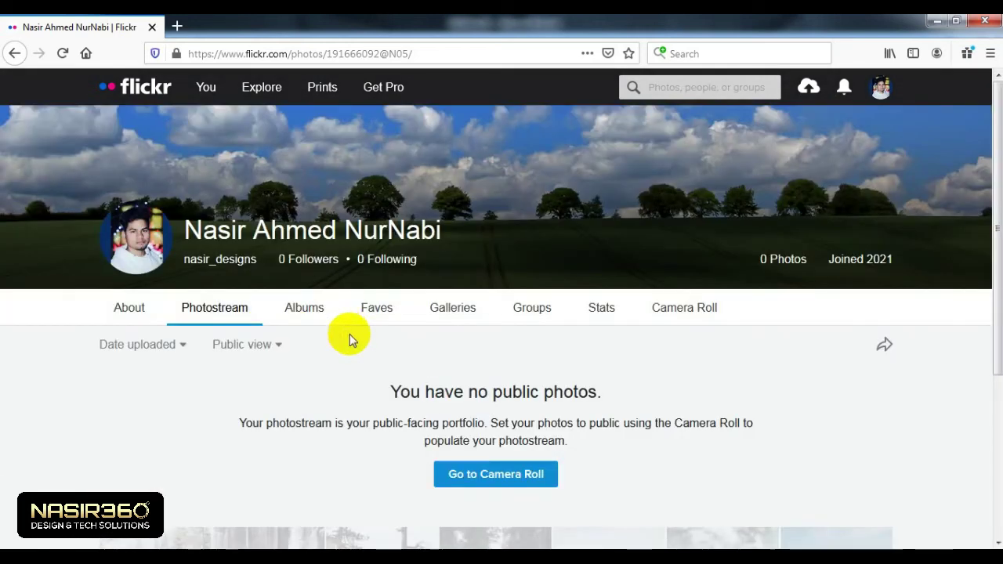
pyautogui.scroll(-2, 235, 324)
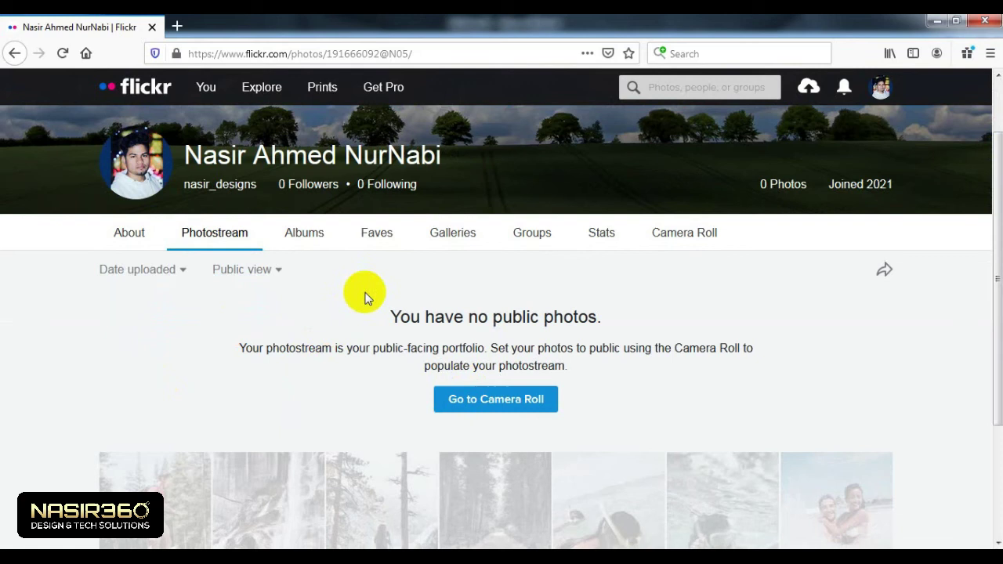
pyautogui.scroll(2, 482, 361)
pyautogui.scroll(-2, 471, 357)
# Step: Scroll through the About page, then view the Albums tab and the empty Faves tab
pyautogui.click(137, 244)
pyautogui.scroll(-3, 382, 376)
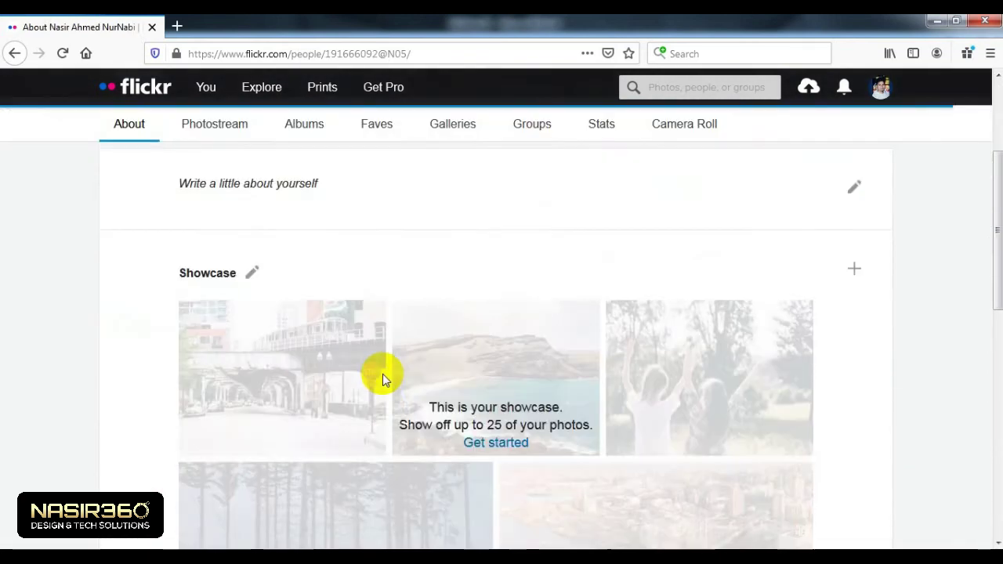
pyautogui.scroll(-8, 383, 374)
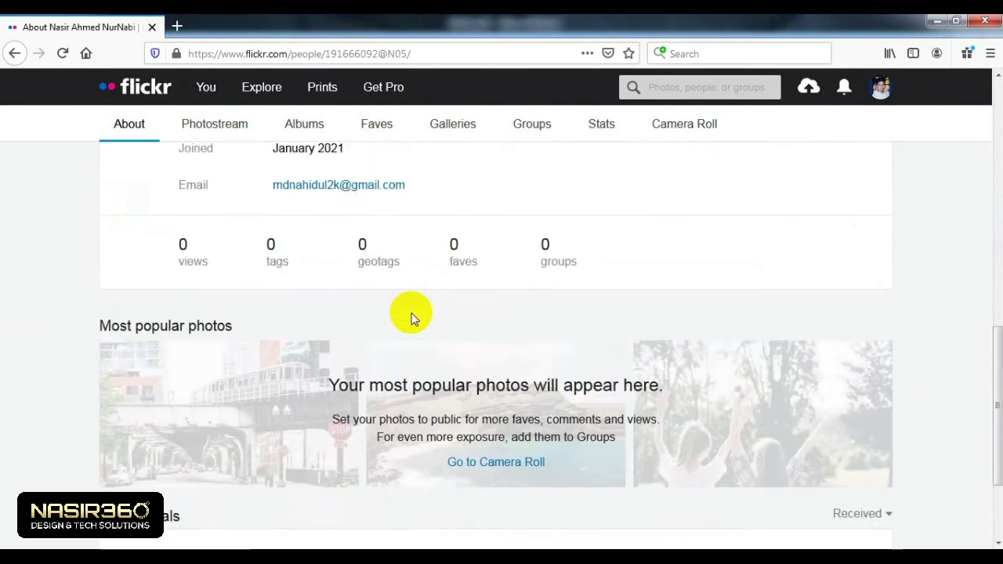
pyautogui.scroll(1, 414, 318)
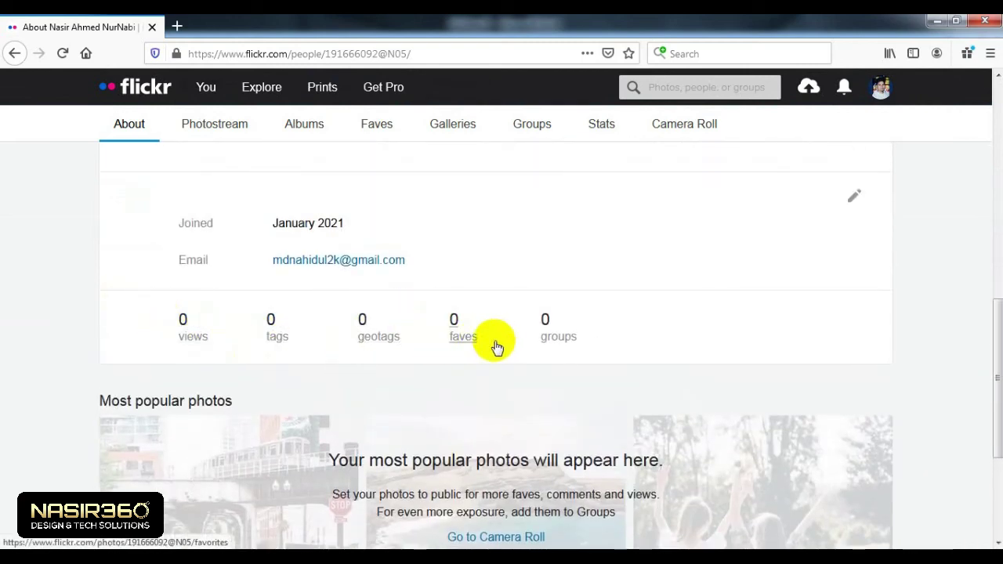
pyautogui.scroll(6, 496, 346)
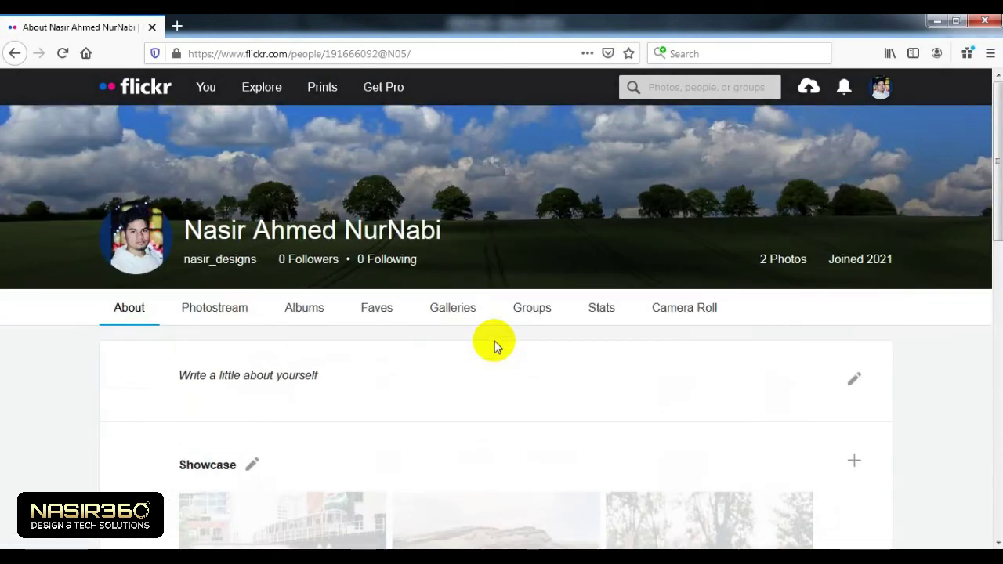
pyautogui.scroll(-1, 486, 343)
pyautogui.scroll(1, 478, 343)
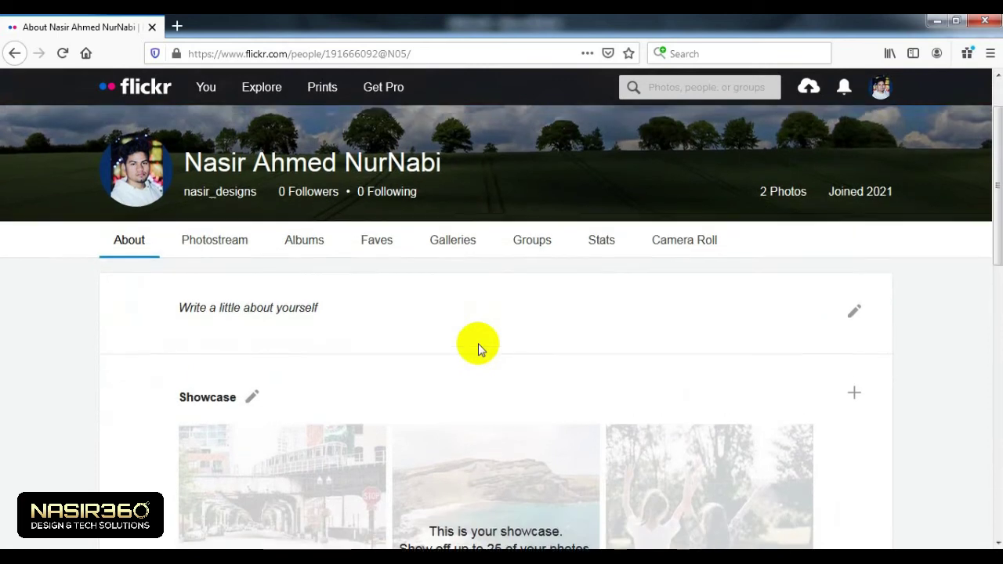
pyautogui.click(303, 318)
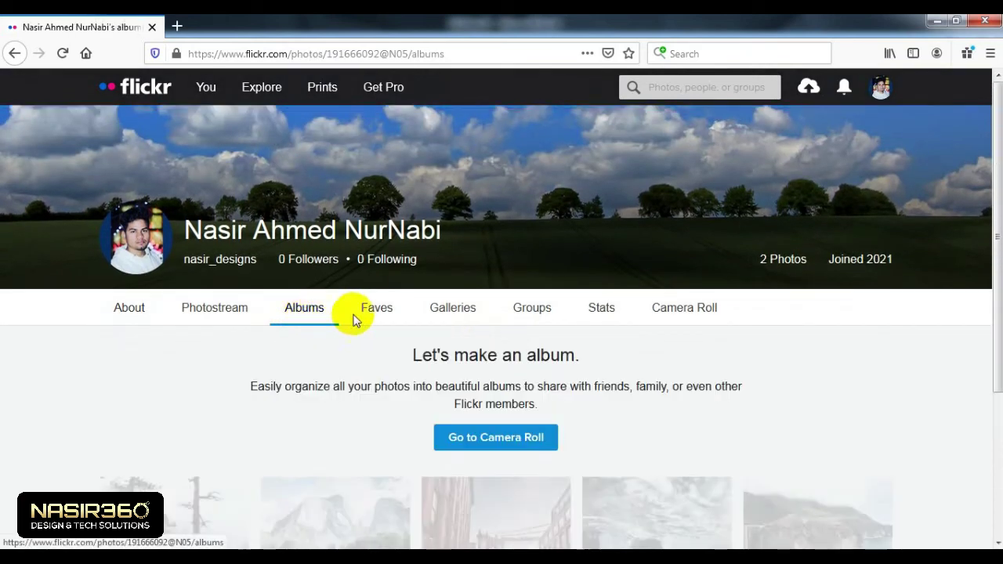
pyautogui.click(379, 312)
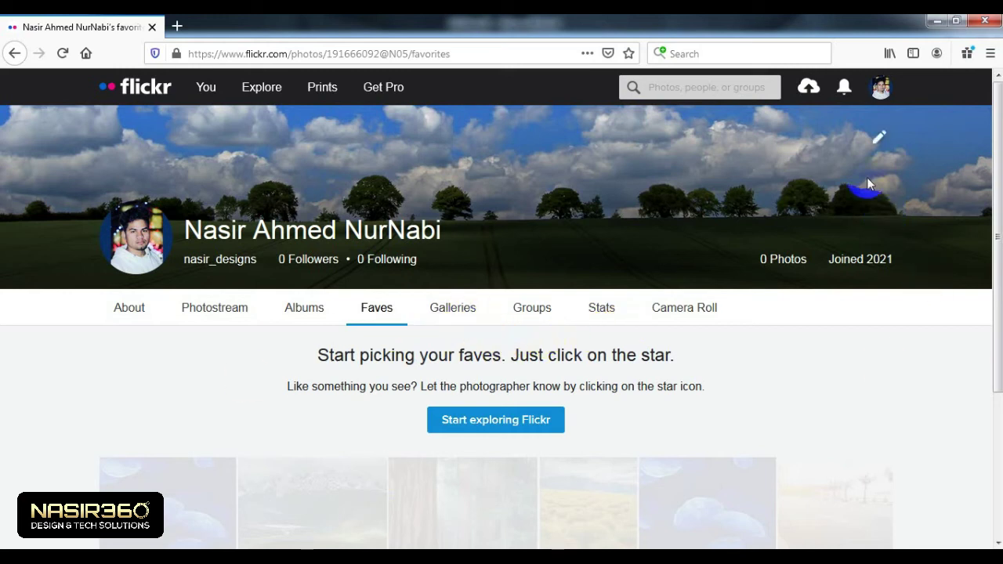
# Step: Add the hustlee mockup from D:\Stock Collection Design Here's\T-Shirt All Here to the uploader
pyautogui.click(810, 87)
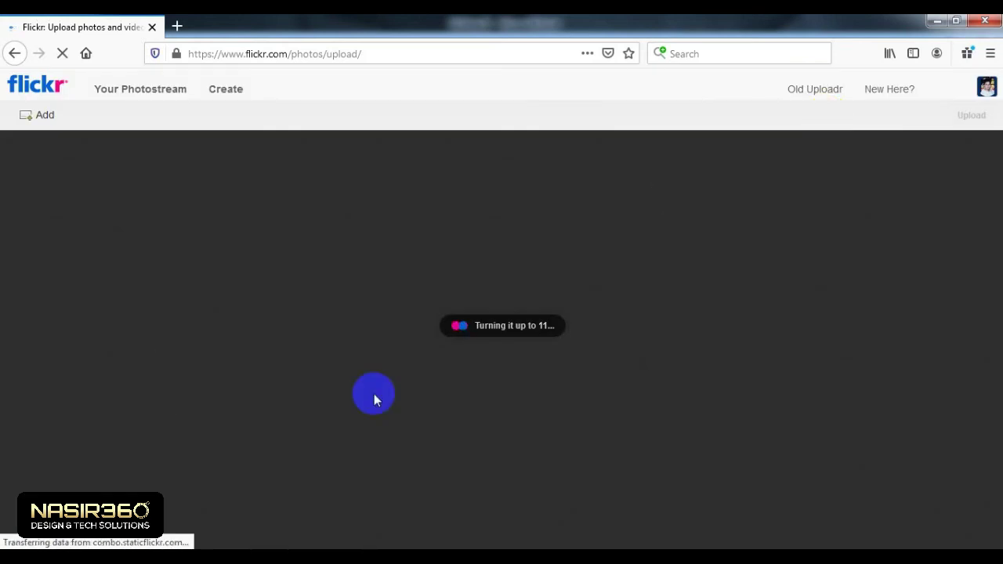
pyautogui.click(516, 338)
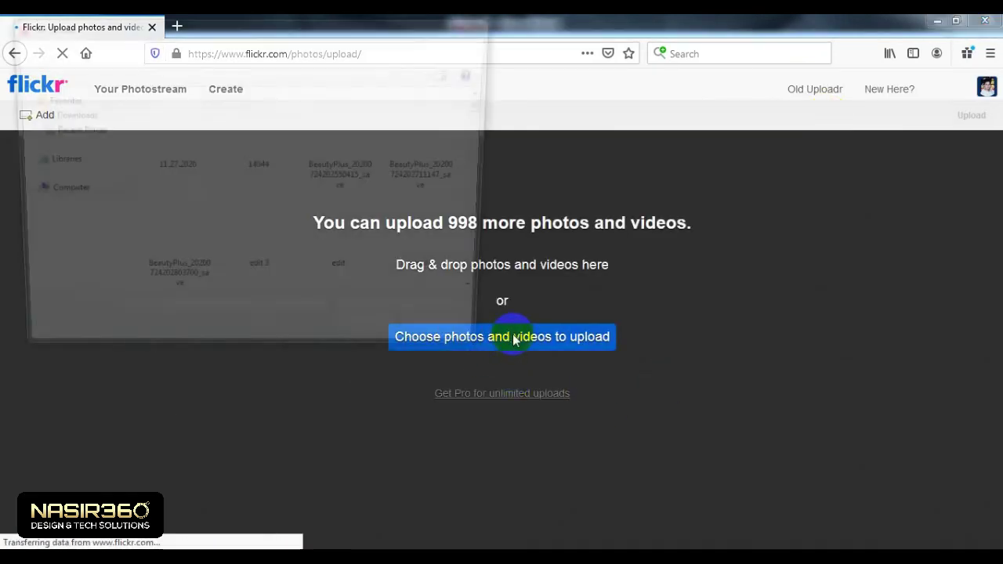
pyautogui.click(49, 231)
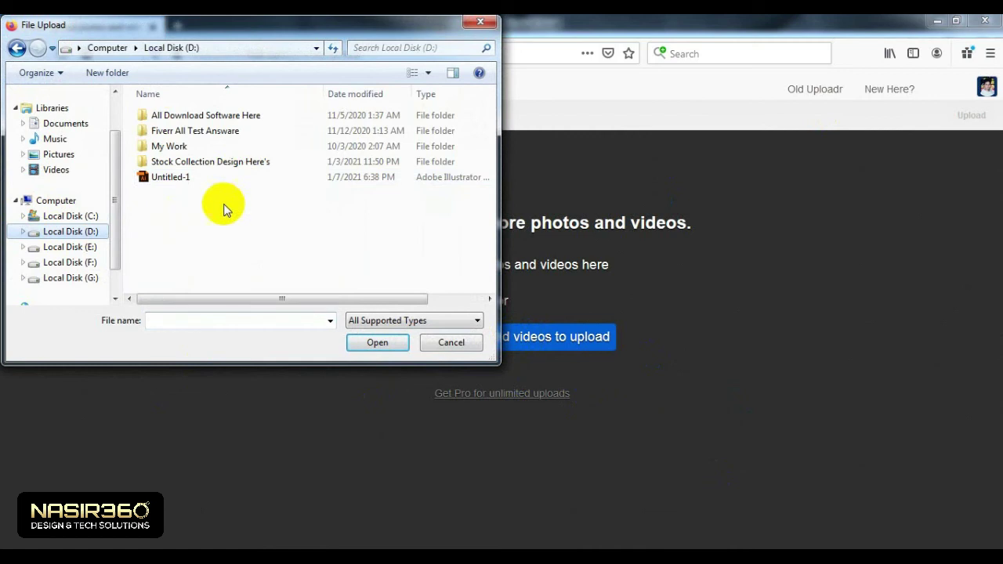
pyautogui.doubleClick(224, 162)
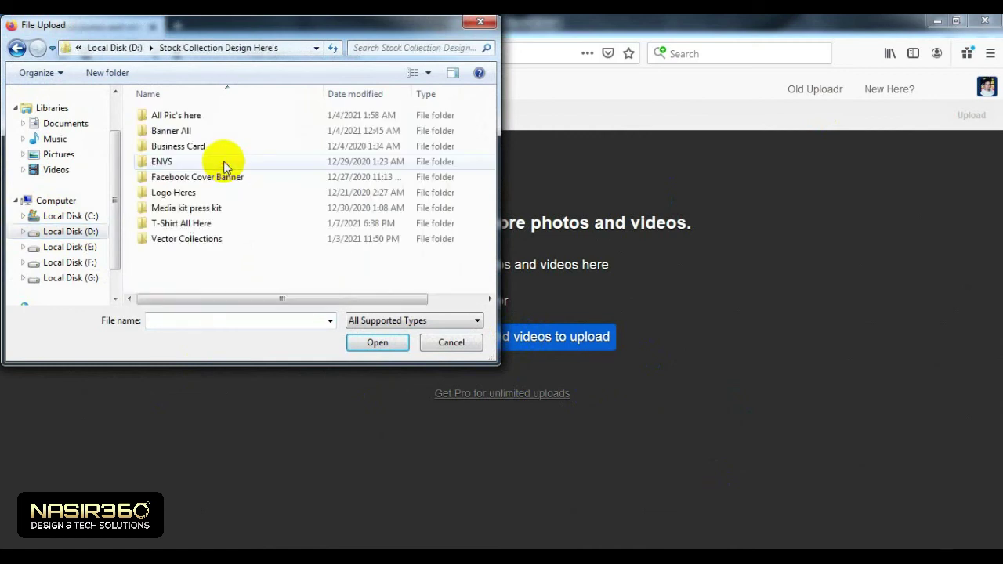
pyautogui.doubleClick(188, 223)
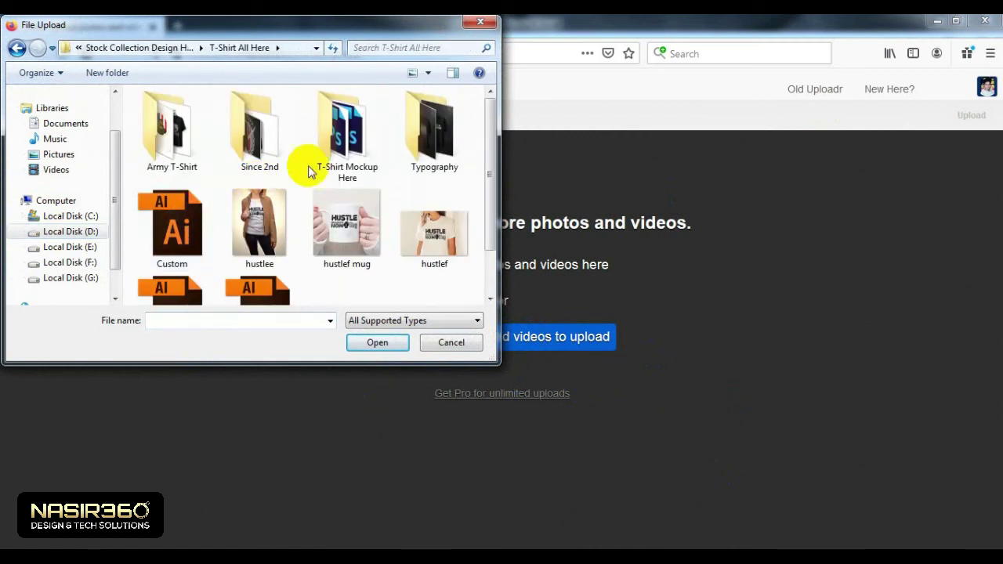
pyautogui.scroll(-1, 310, 172)
pyautogui.click(267, 161)
pyautogui.click(377, 342)
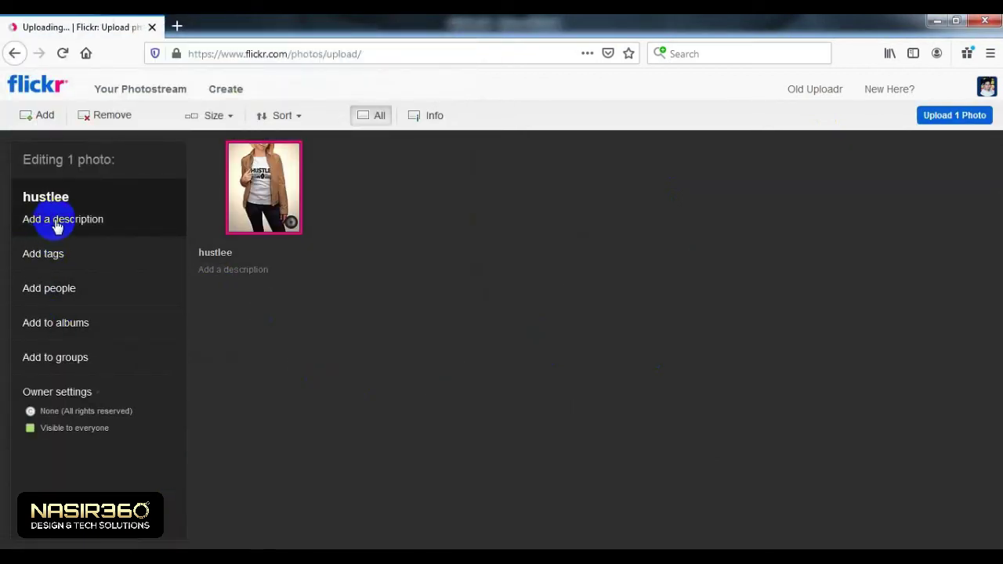
# Step: Title the photo 'Typography T-shirt Design' and tag it typography, t-shirt and design
pyautogui.click(75, 198)
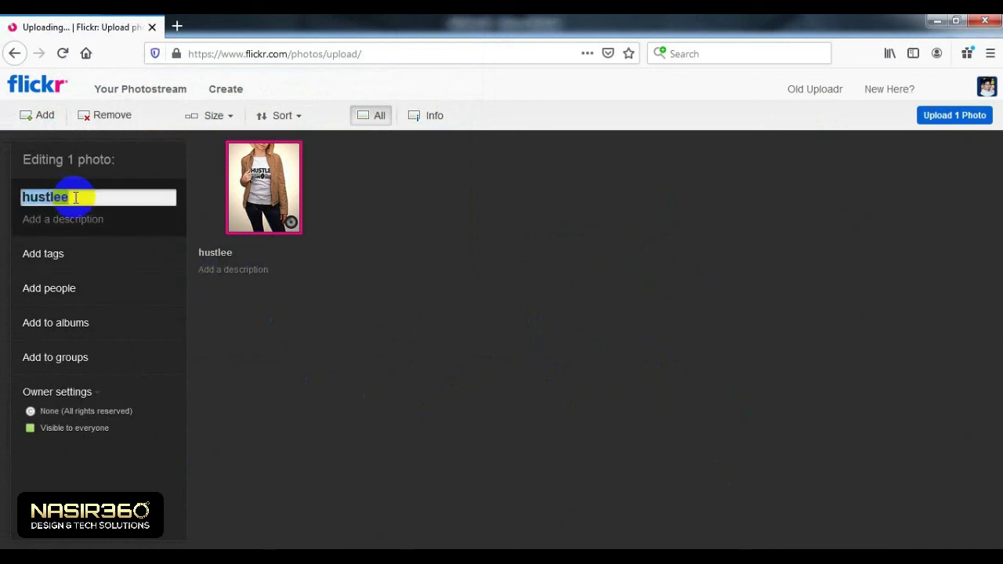
pyautogui.write('Typo')
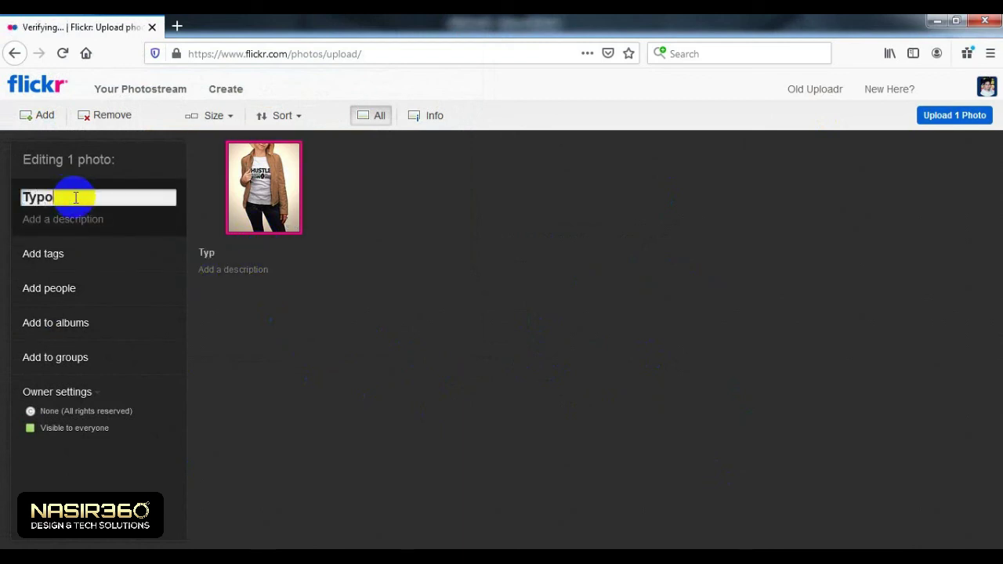
pyautogui.write('graphy T-shirt')
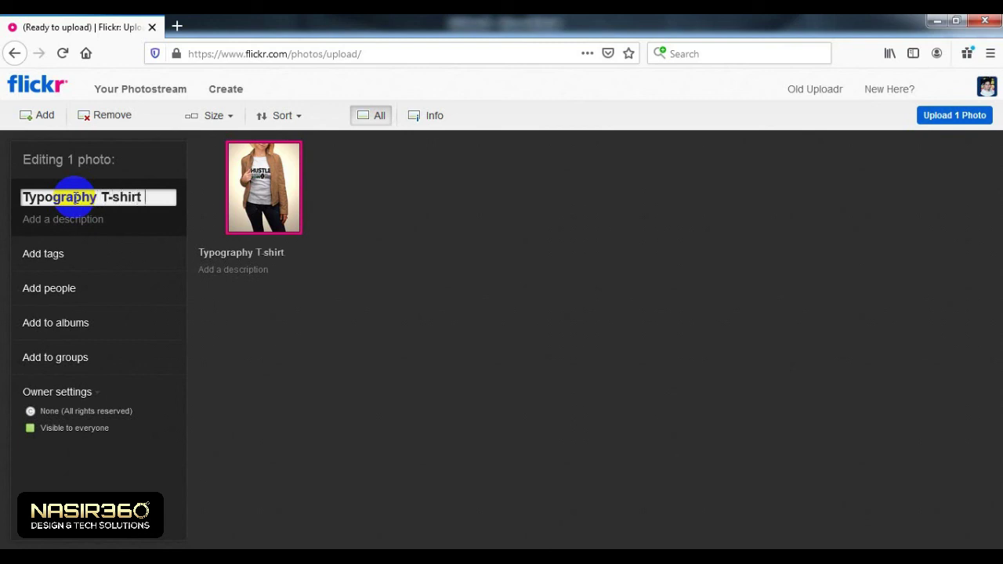
pyautogui.write(' Design')
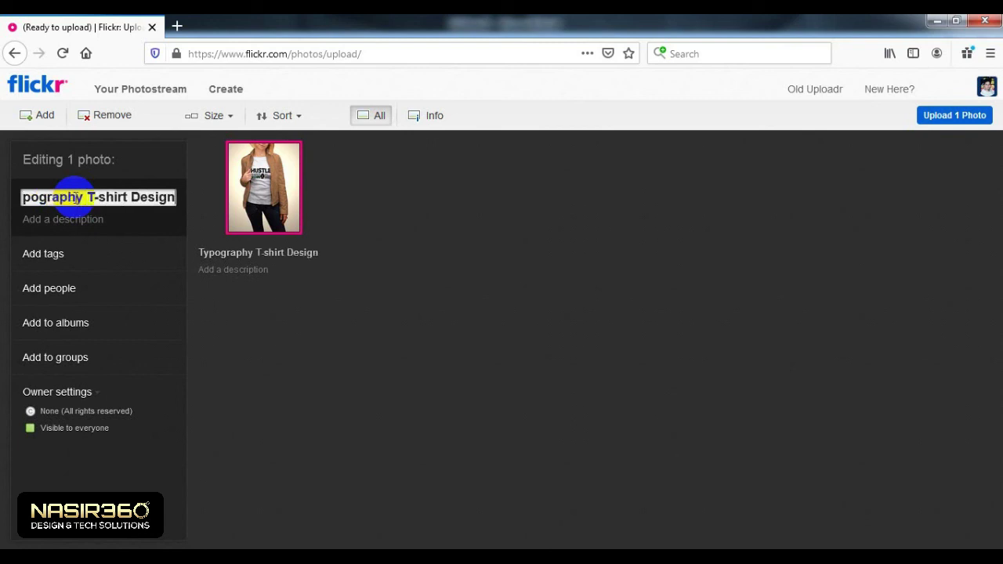
pyautogui.click(78, 263)
pyautogui.click(81, 286)
pyautogui.write('typography')
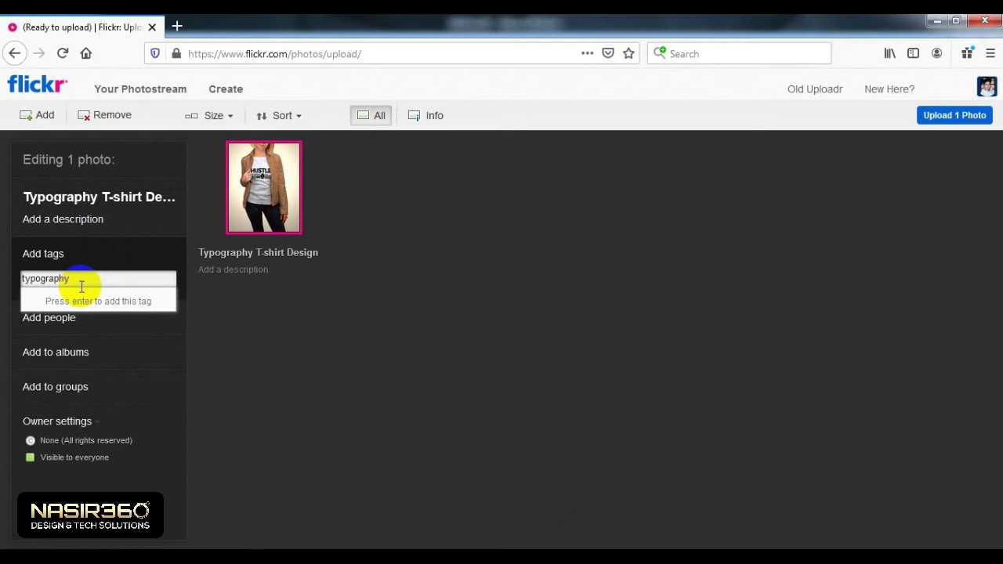
pyautogui.press('Return')
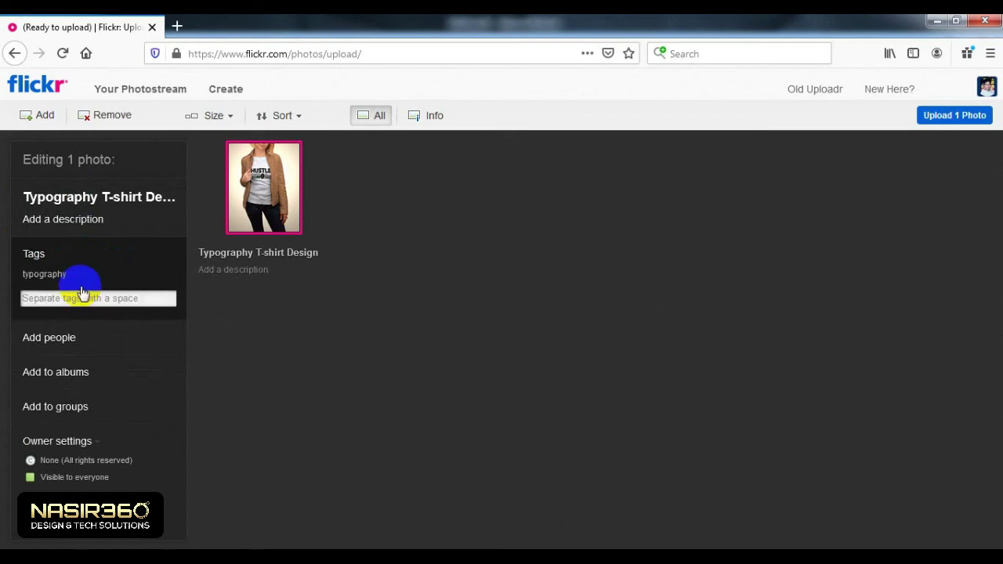
pyautogui.write('typography t-shirt design')
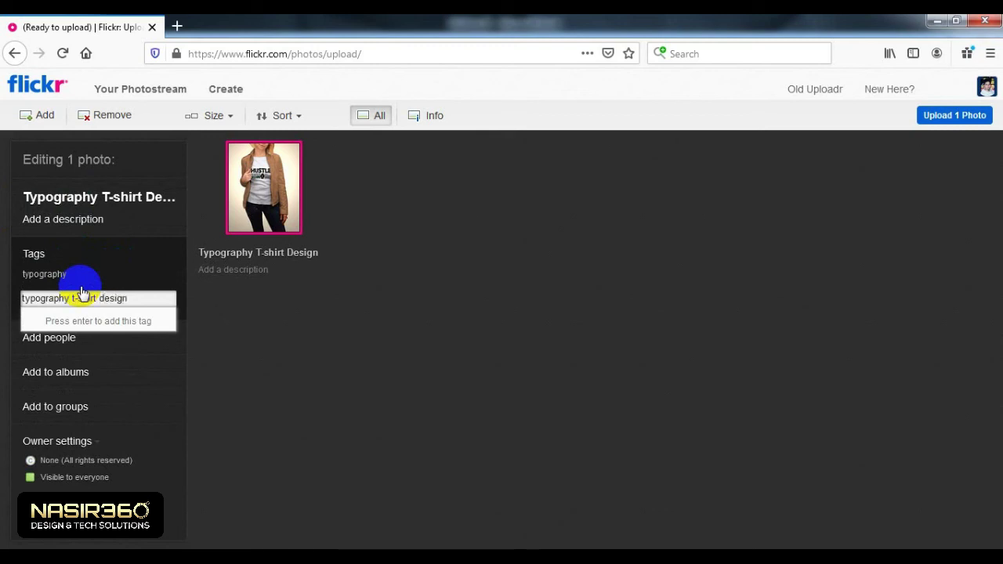
pyautogui.press('Return')
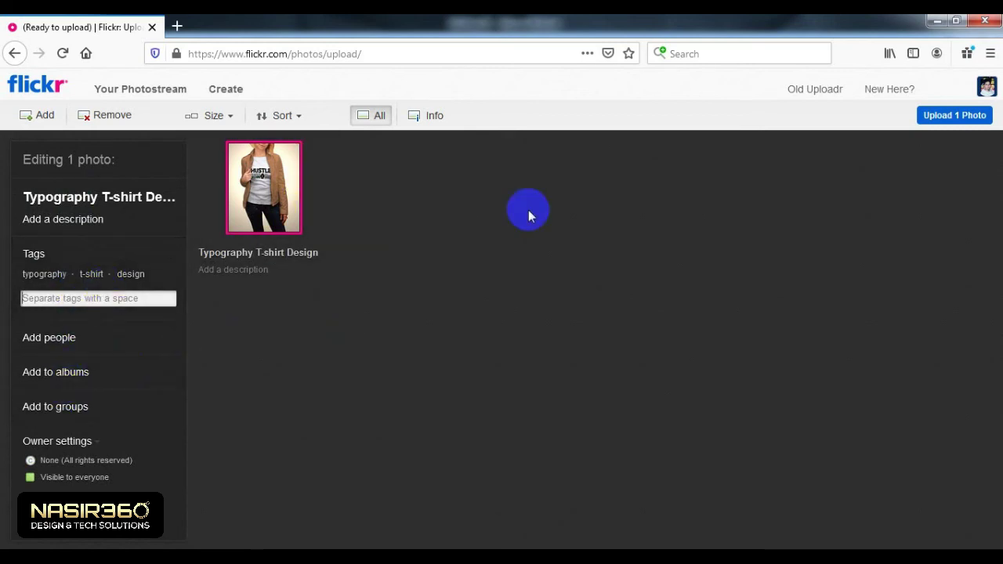
# Step: Create the album 'Typography T-shirt Here' and assign the photo to it
pyautogui.click(76, 384)
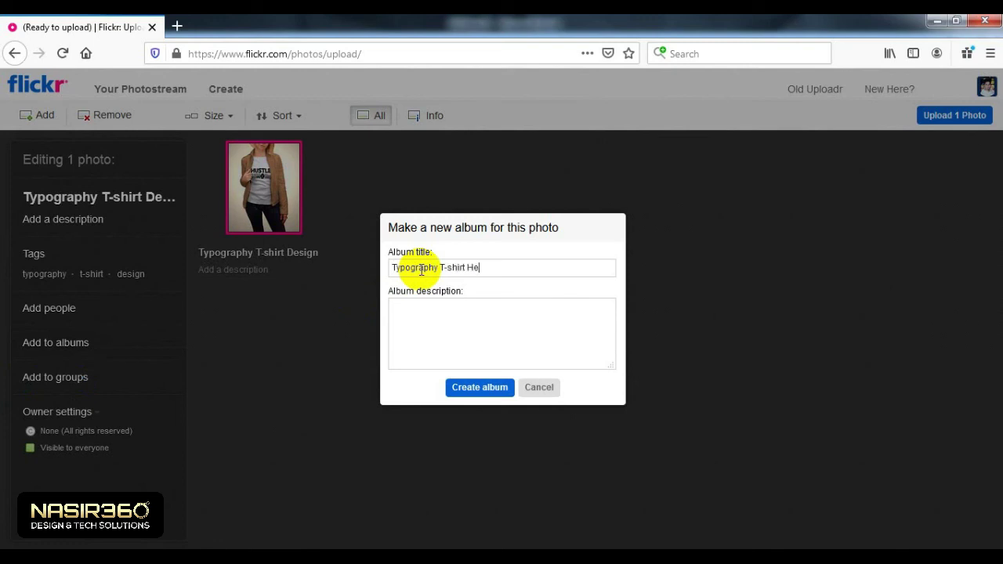
pyautogui.click(455, 347)
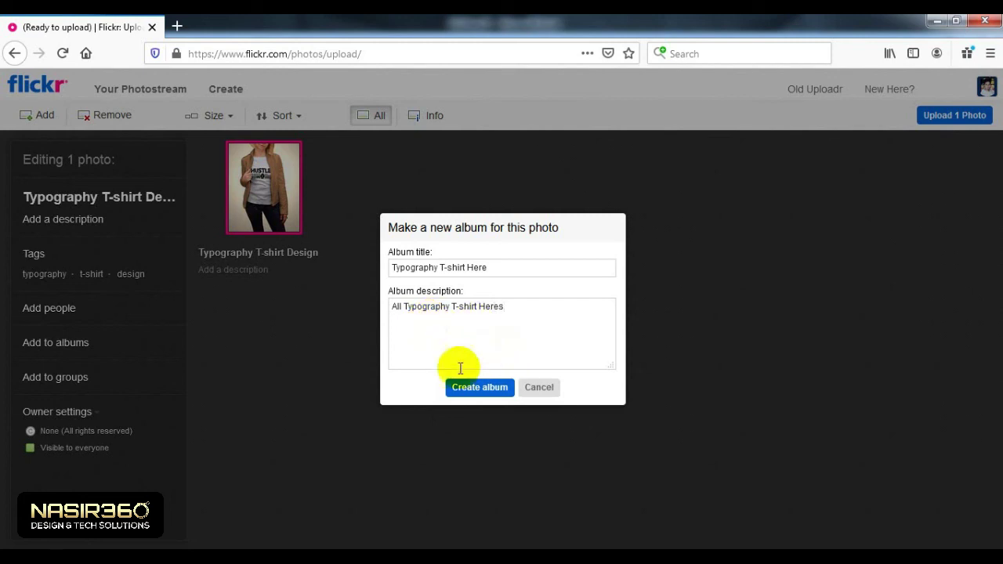
pyautogui.click(478, 387)
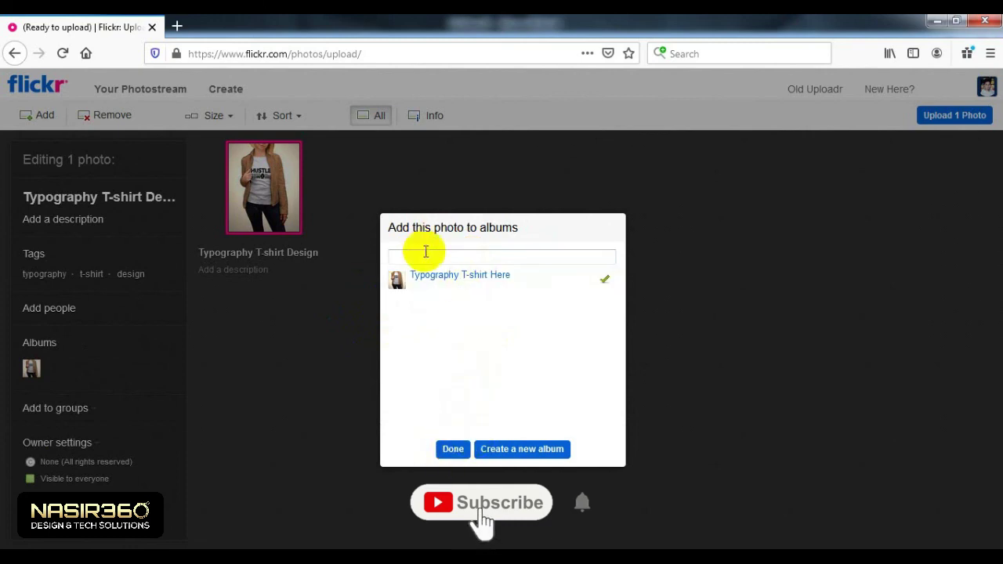
pyautogui.click(453, 449)
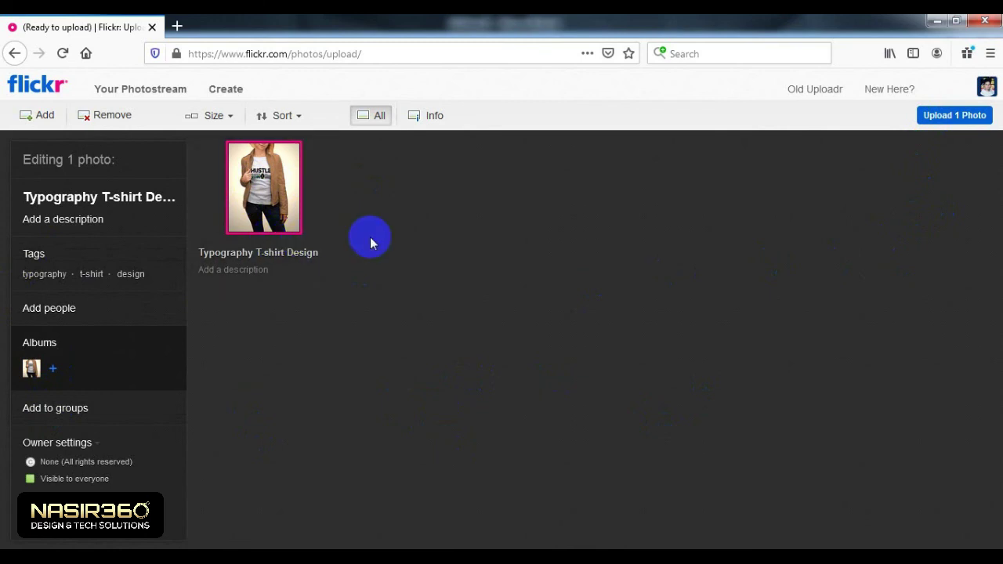
# Step: Add the hustlef and hustlef mug images to the upload batch
pyautogui.click(43, 116)
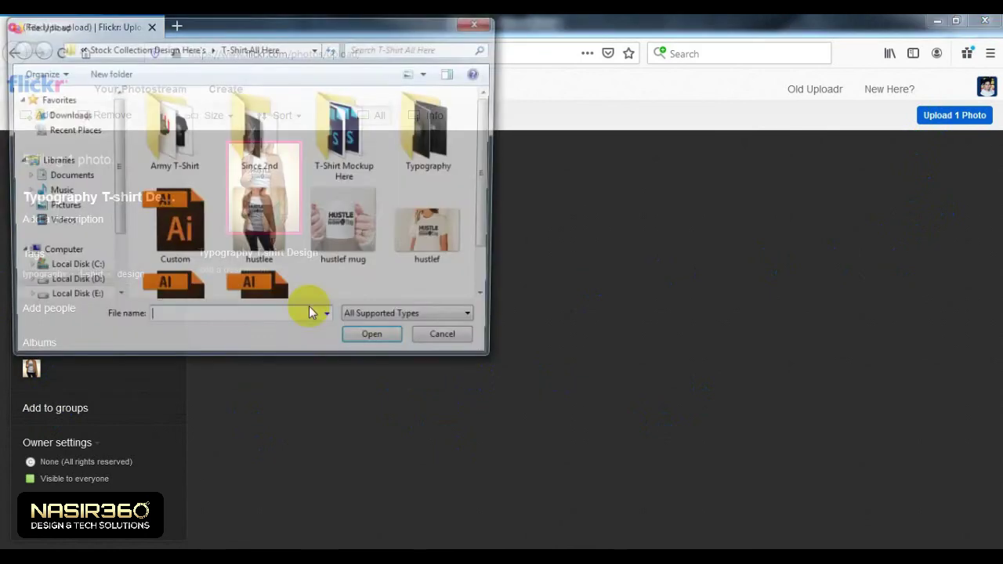
pyautogui.click(347, 218)
pyautogui.click(427, 267)
pyautogui.keyDown('ctrl'); pyautogui.click(361, 240); pyautogui.keyUp('ctrl')
pyautogui.click(378, 342)
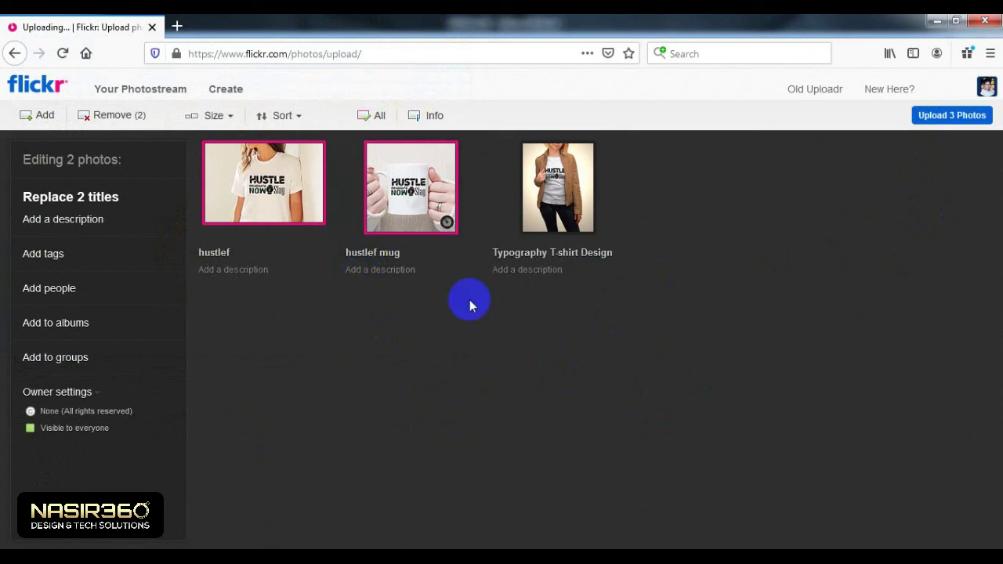
# Step: Review each of the three photos, then request uploading all 3
pyautogui.click(567, 220)
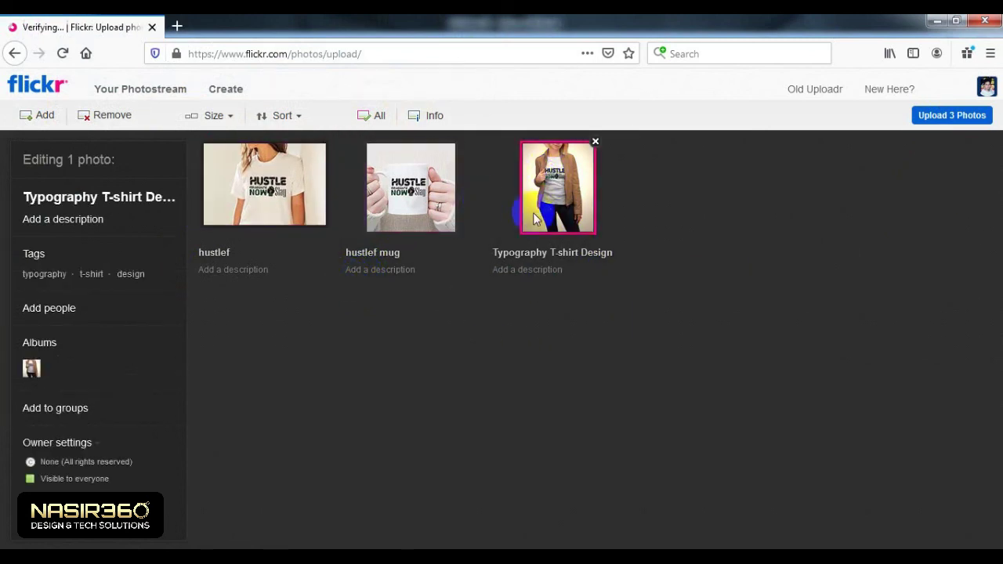
pyautogui.click(400, 201)
pyautogui.click(274, 188)
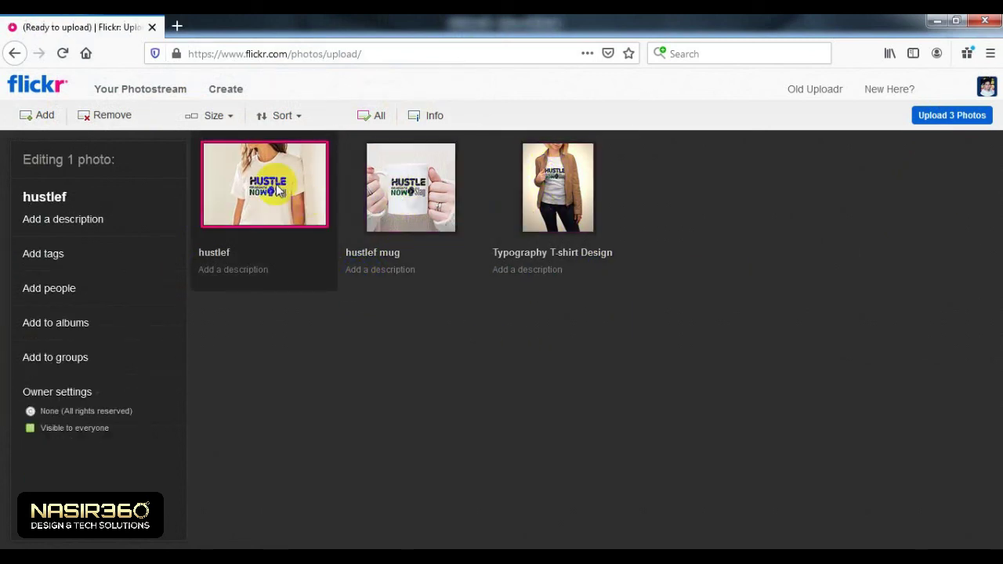
pyautogui.click(532, 216)
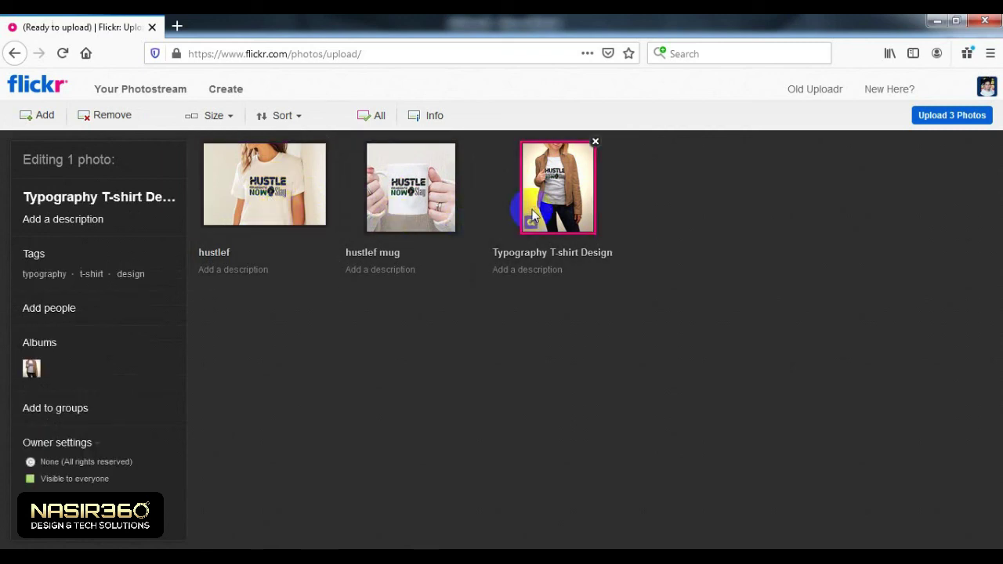
pyautogui.click(952, 115)
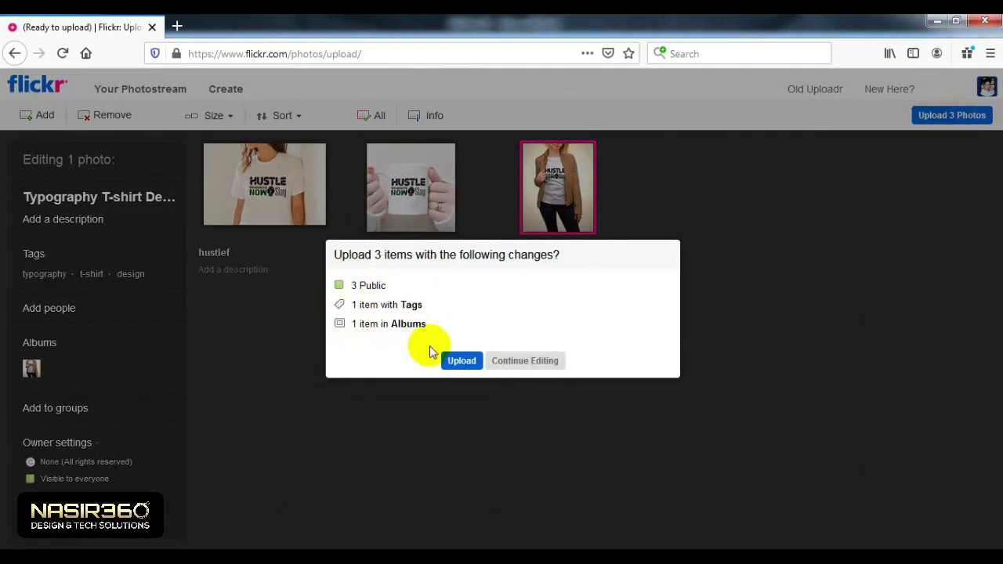
# Step: Confirm the upload and scroll the photostream now showing the 3 published photos
pyautogui.click(461, 360)
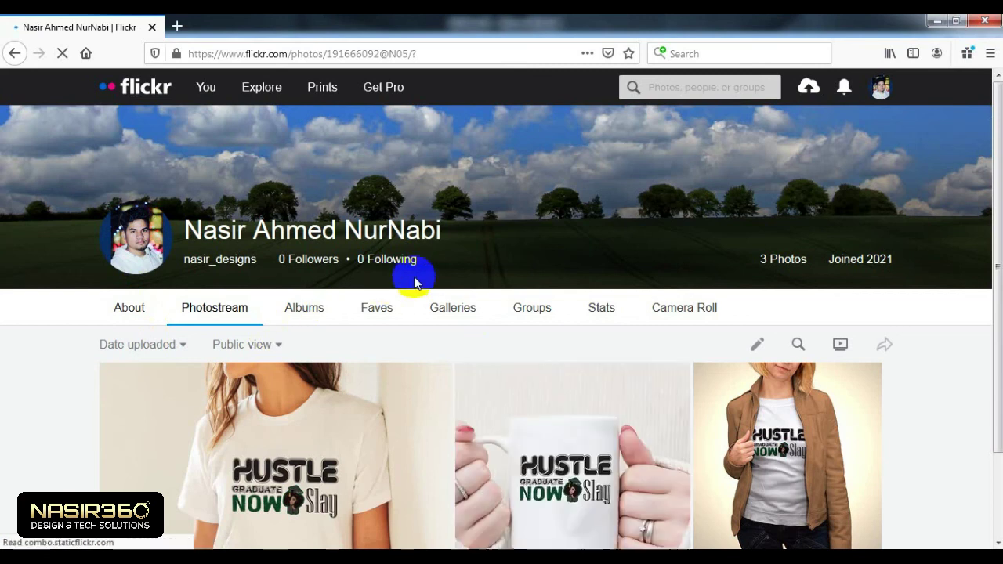
pyautogui.scroll(-2, 454, 329)
pyautogui.scroll(-2, 558, 323)
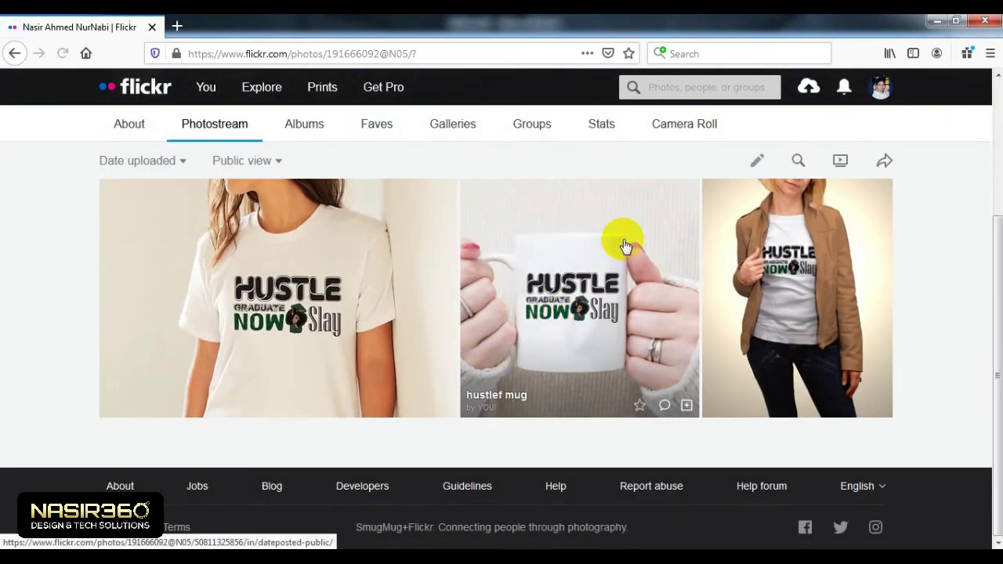
pyautogui.scroll(1, 625, 246)
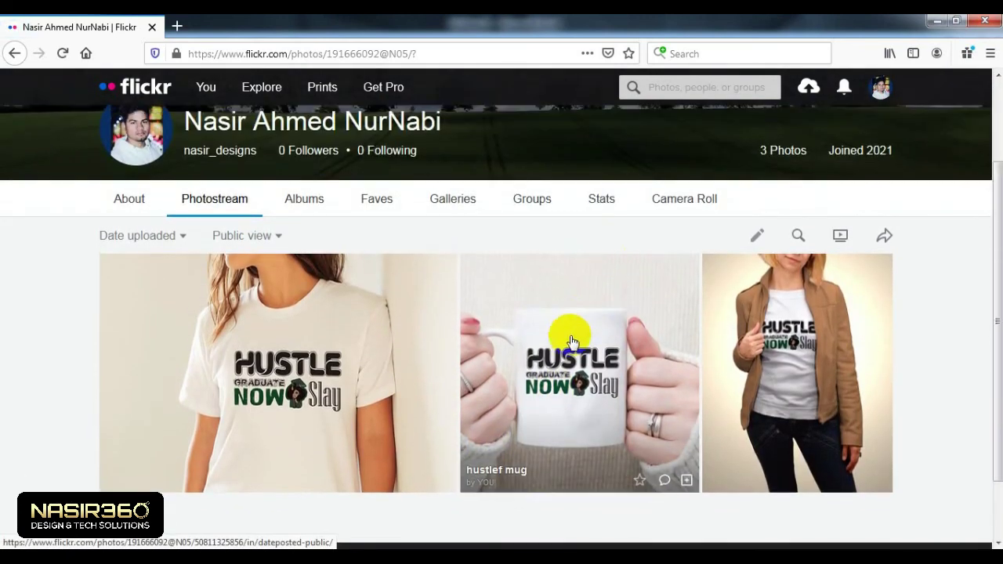
pyautogui.scroll(1, 570, 342)
pyautogui.scroll(-3, 571, 336)
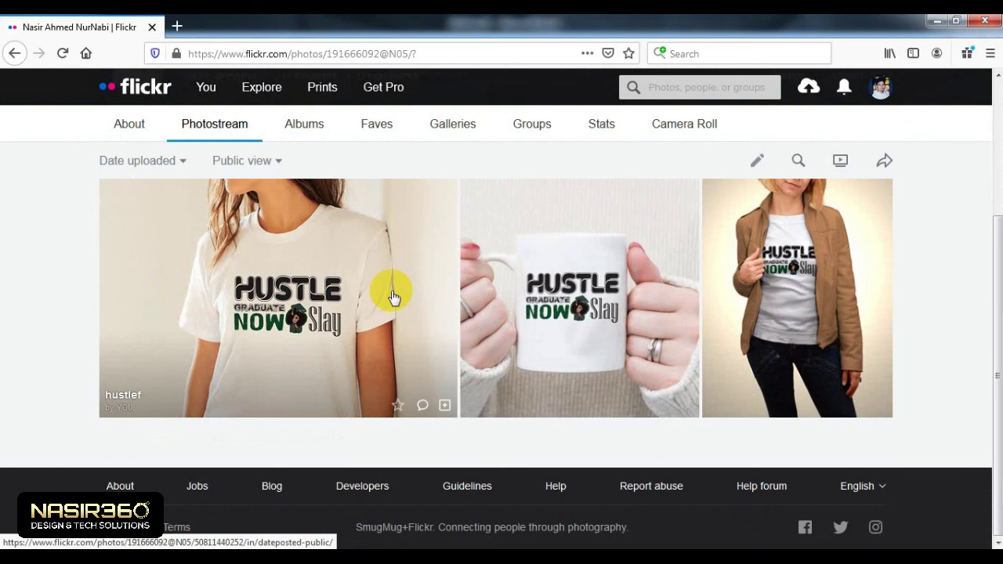
pyautogui.scroll(1, 394, 298)
# Step: Open the Albums tab, return to the photostream, then reopen Albums
pyautogui.click(307, 201)
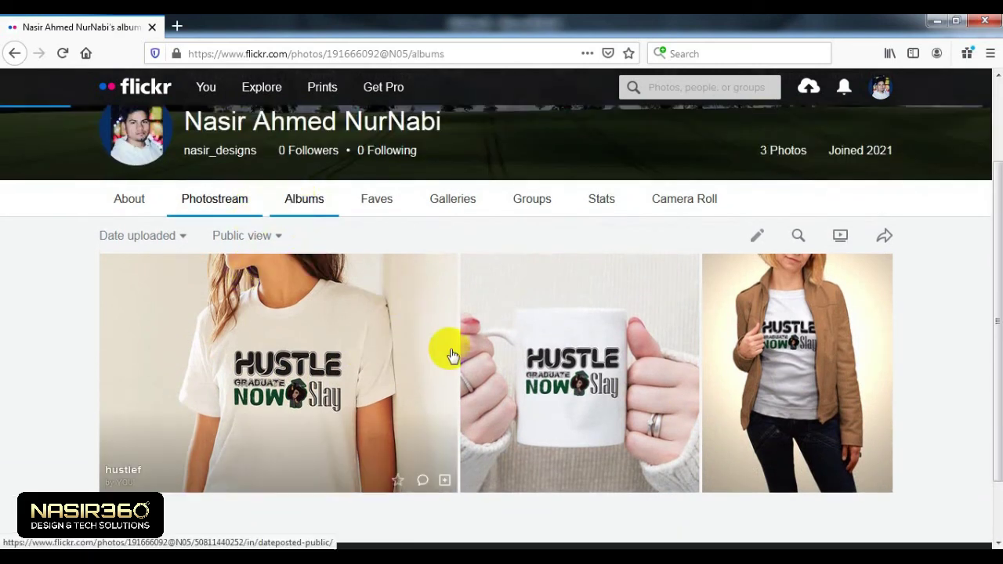
pyautogui.scroll(-2, 443, 347)
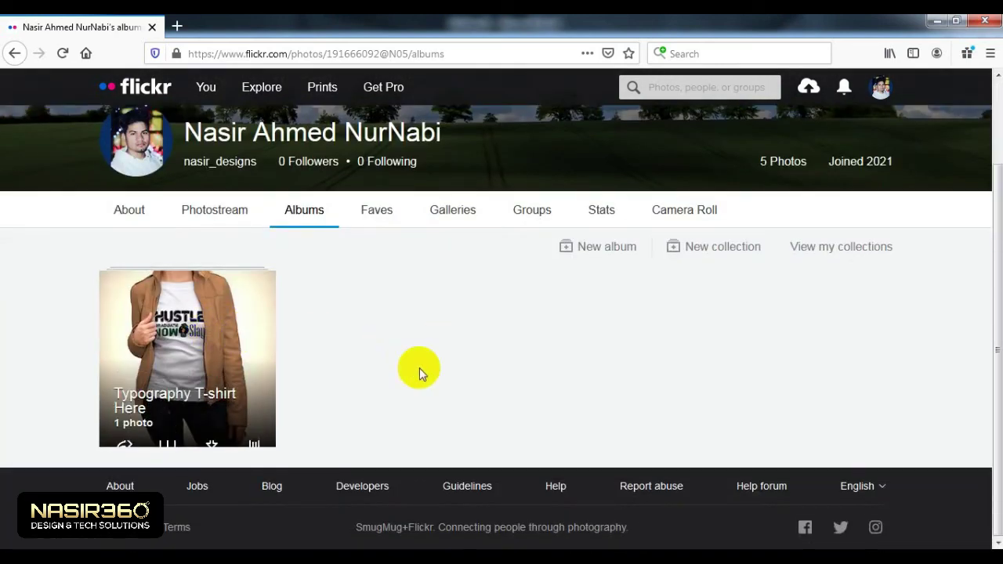
pyautogui.click(196, 215)
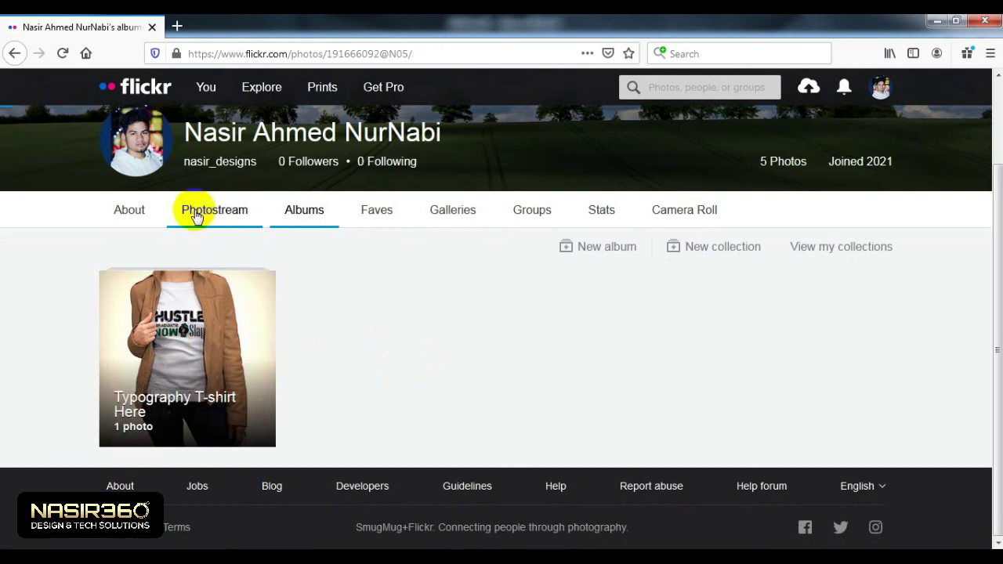
pyautogui.scroll(-1, 279, 191)
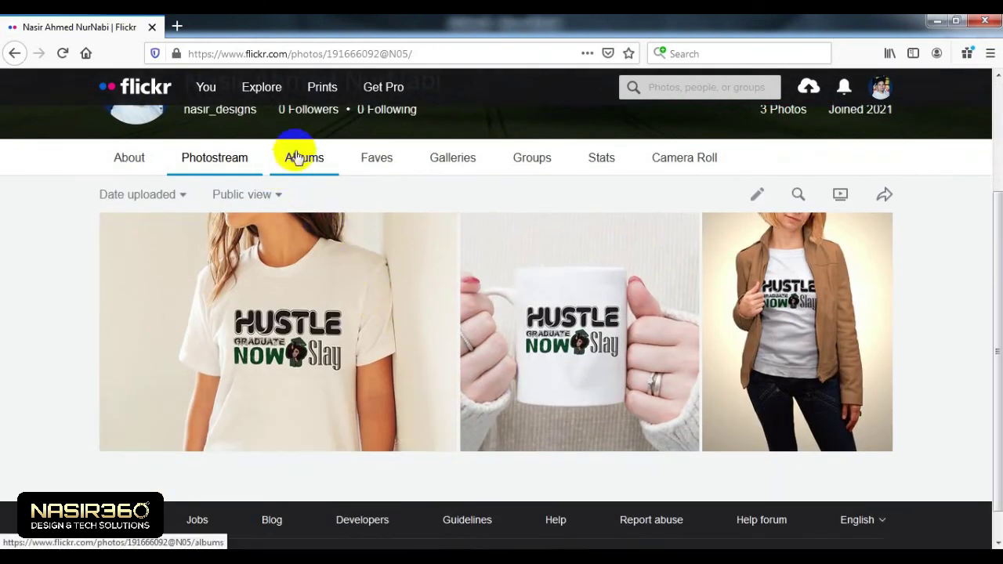
pyautogui.click(297, 157)
pyautogui.scroll(-2, 373, 364)
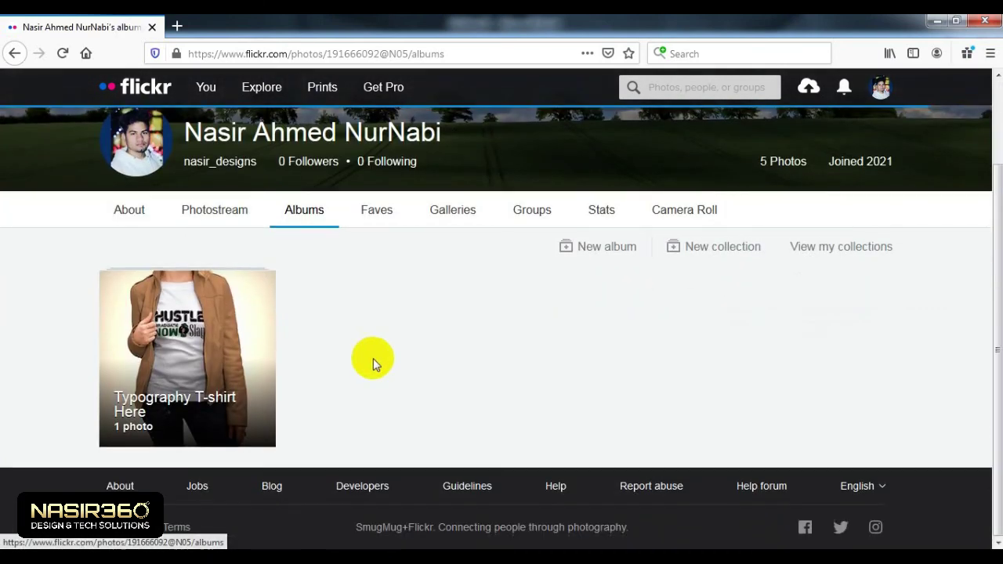
# Step: Open the Typography T-shirt Here album with its one photo, then return to the albums list
pyautogui.click(223, 349)
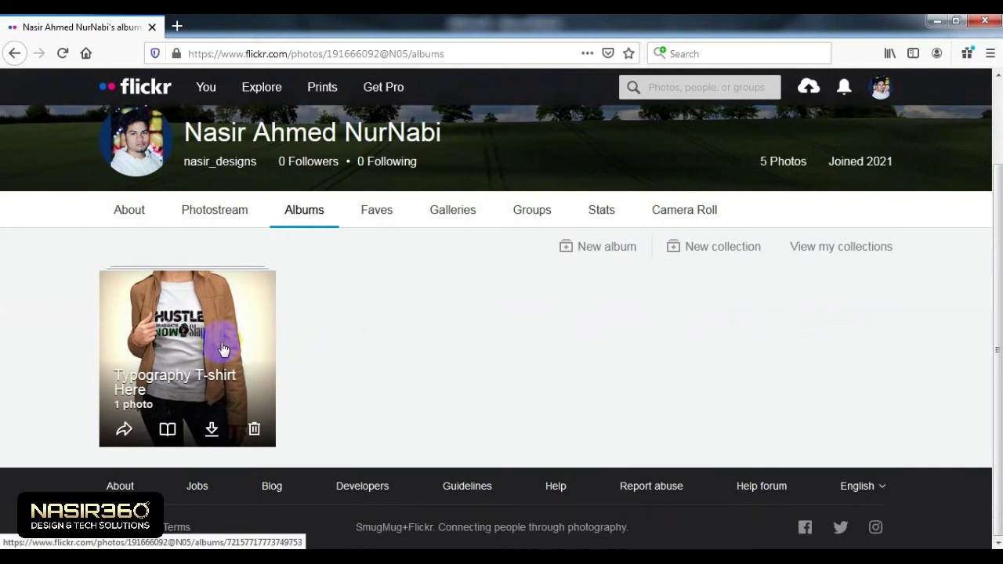
pyautogui.click(213, 336)
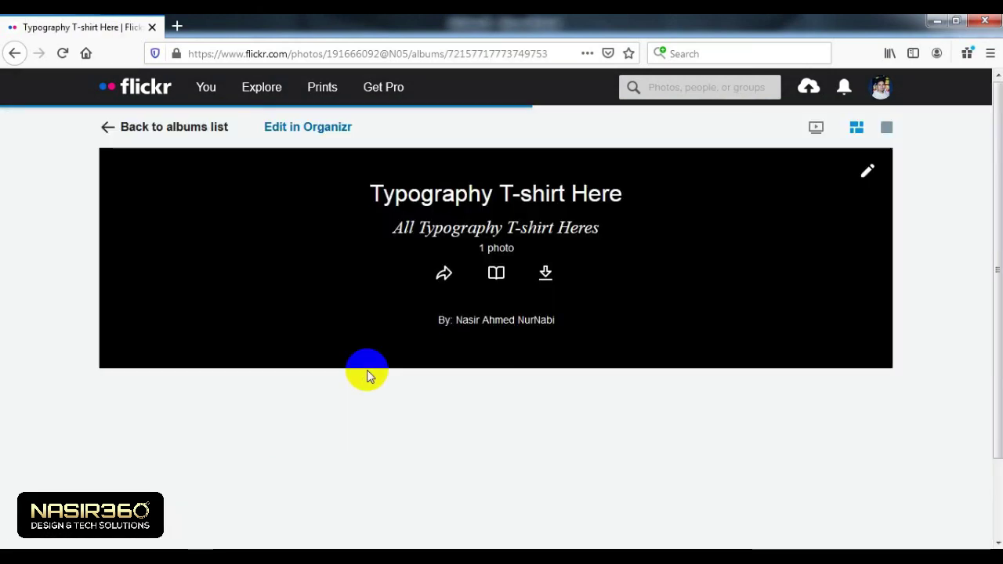
pyautogui.scroll(-2, 344, 361)
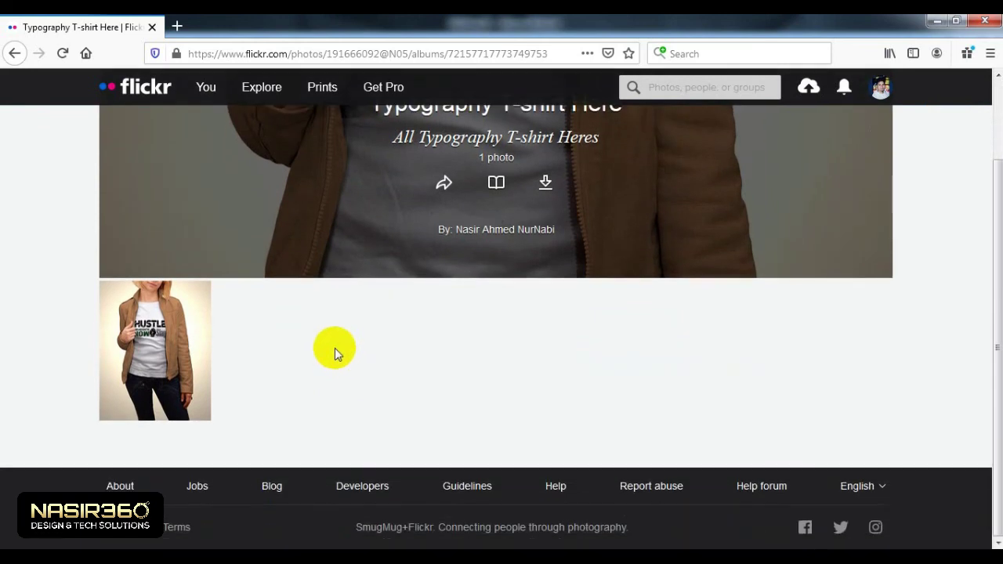
pyautogui.scroll(2, 333, 348)
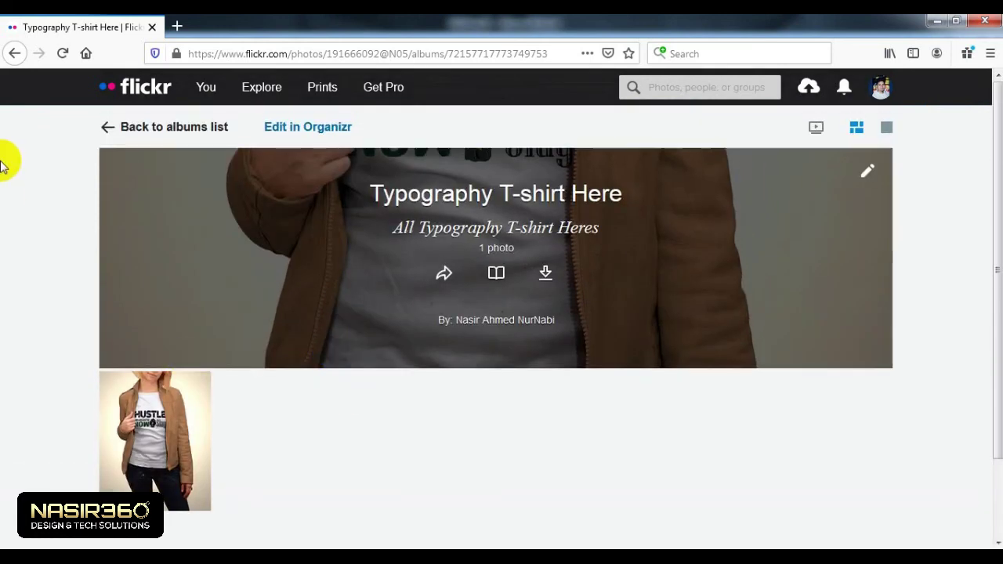
pyautogui.click(12, 53)
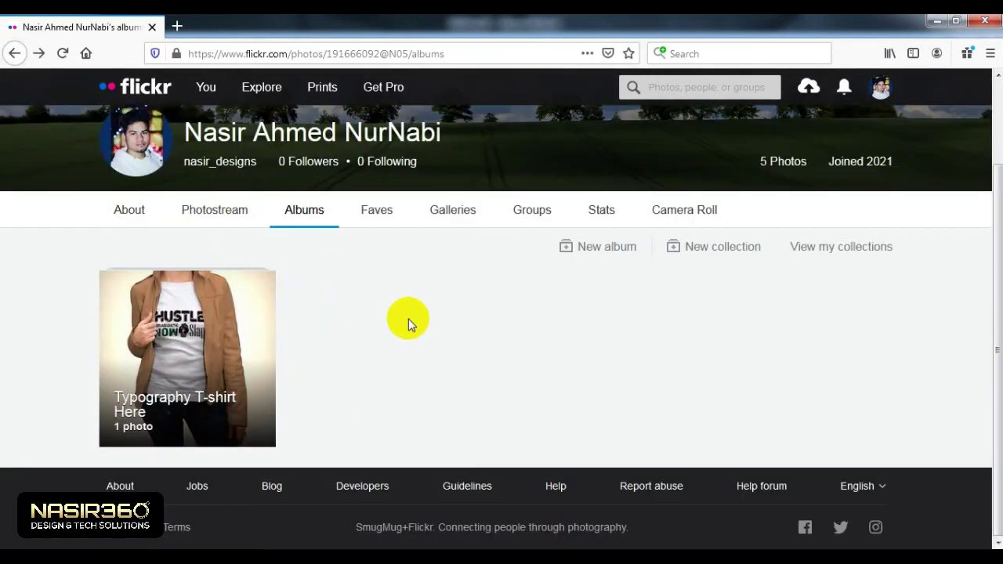
pyautogui.scroll(2, 408, 318)
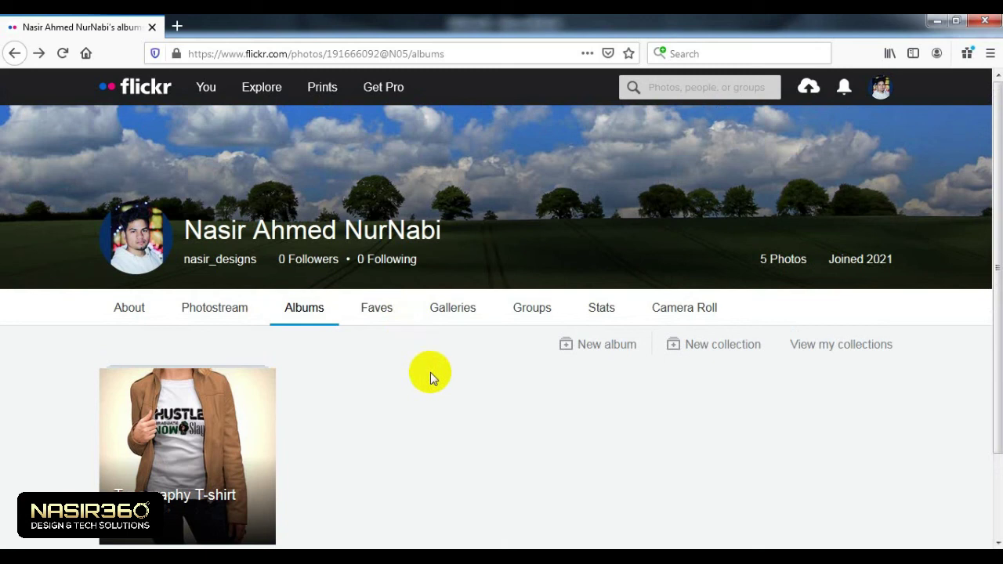
pyautogui.scroll(-1, 430, 372)
pyautogui.scroll(1, 431, 373)
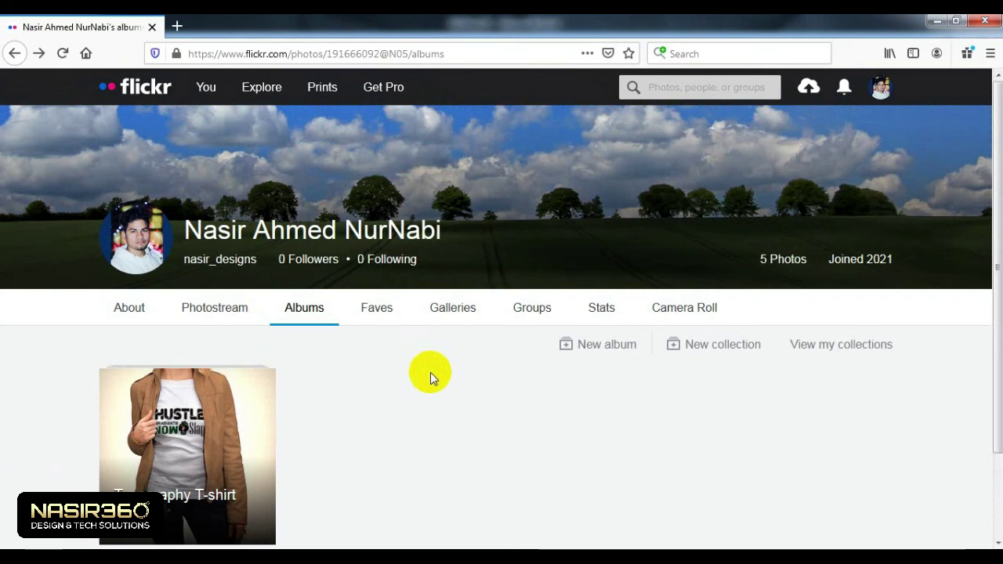
pyautogui.scroll(-1, 430, 372)
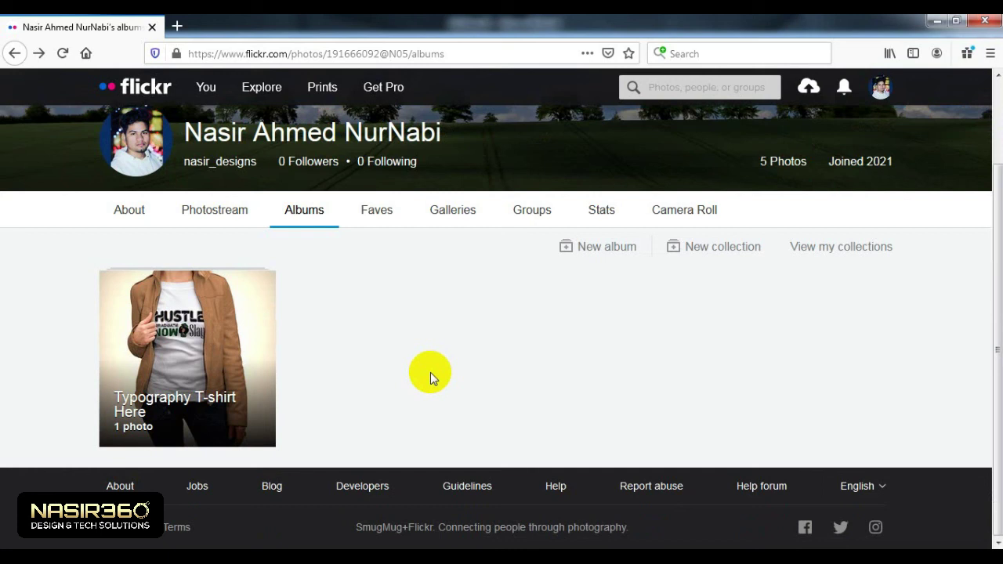
pyautogui.scroll(1, 430, 373)
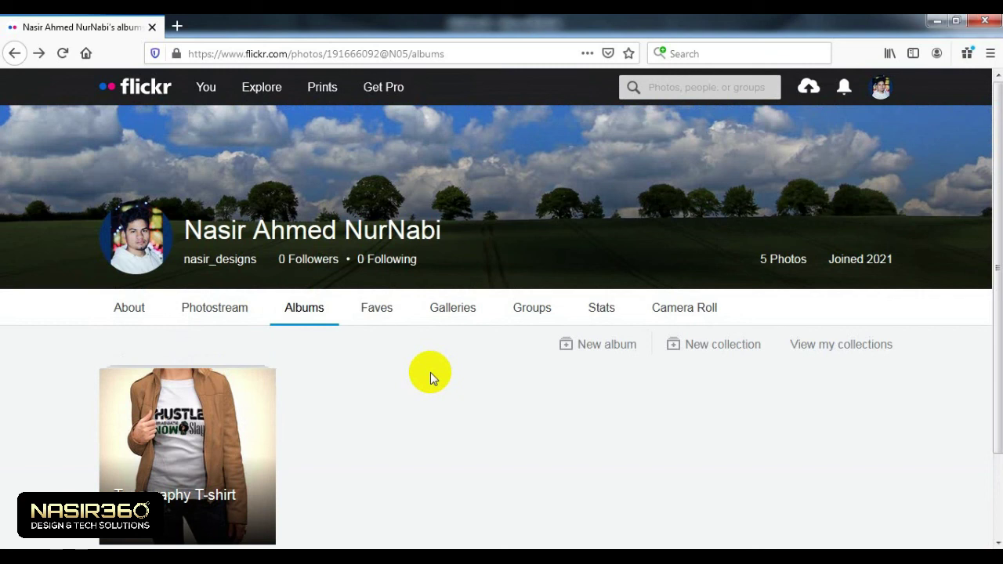
pyautogui.scroll(-1, 431, 372)
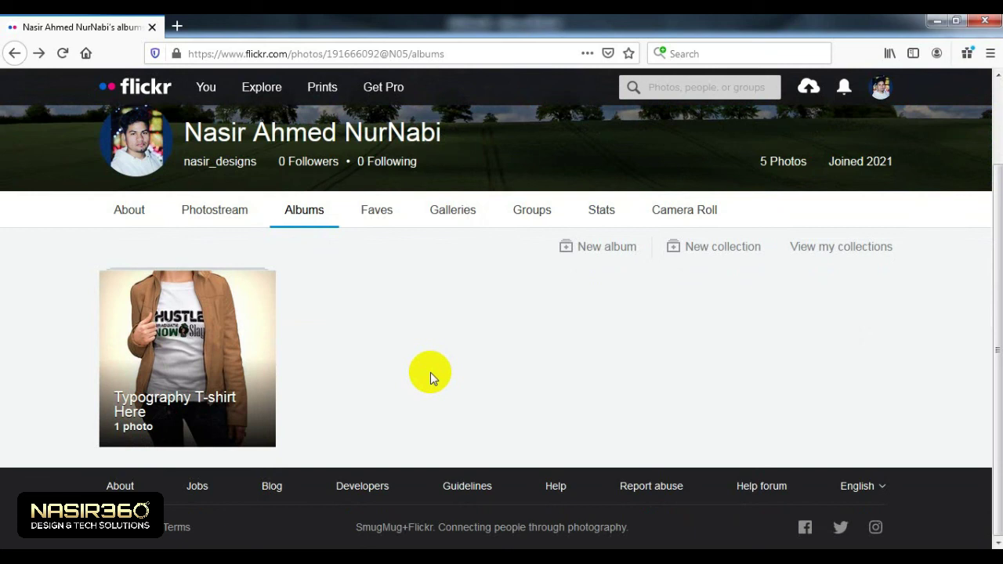
pyautogui.scroll(1, 475, 366)
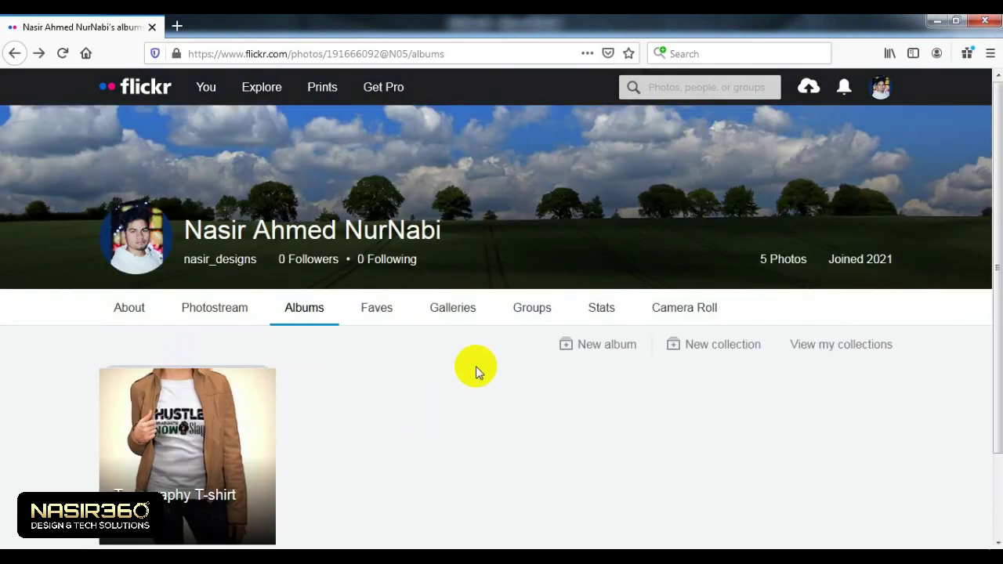